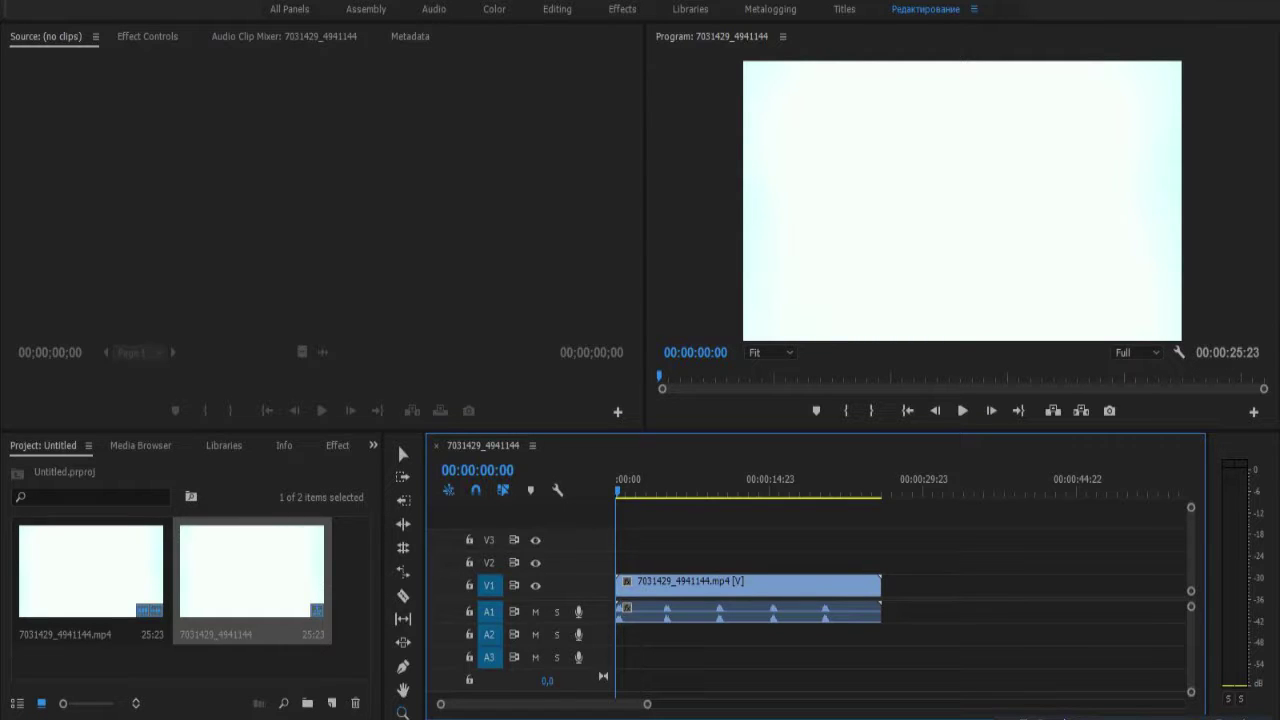
Step: Play the intro sequence briefly and stop playback
{"action": "key", "text": "space"}
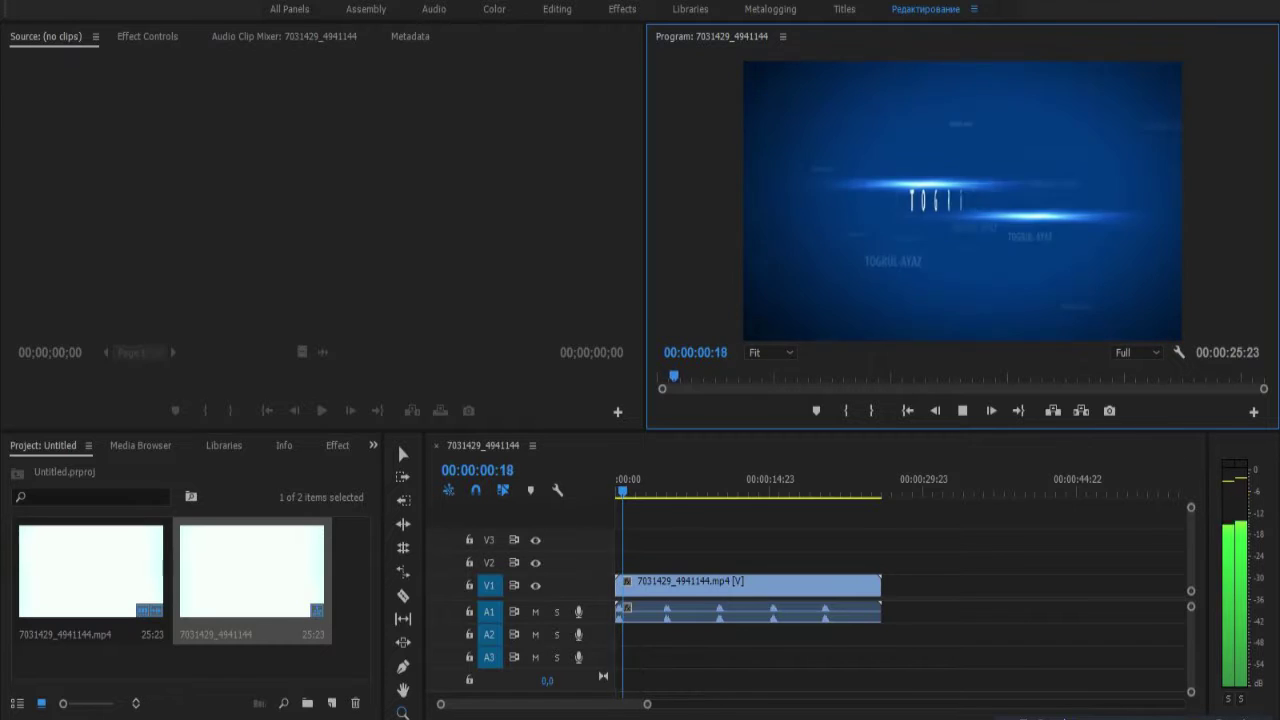
{"action": "key", "text": "space"}
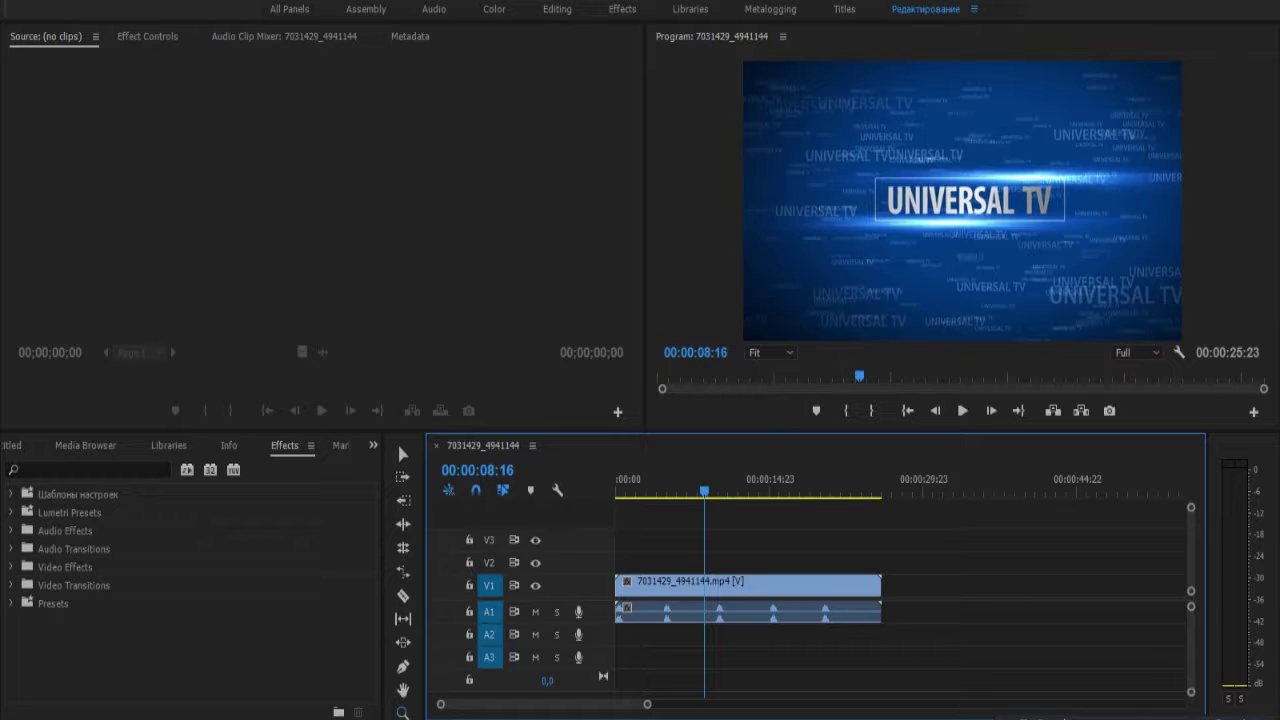
Step: Expand Video Effects > Blur & Sharpen and drop Camera Blur onto the intro clip
{"action": "left_click", "coordinate": [13, 567]}
{"action": "scroll", "coordinate": [190, 595], "scroll_direction": "down", "scroll_amount": 1}
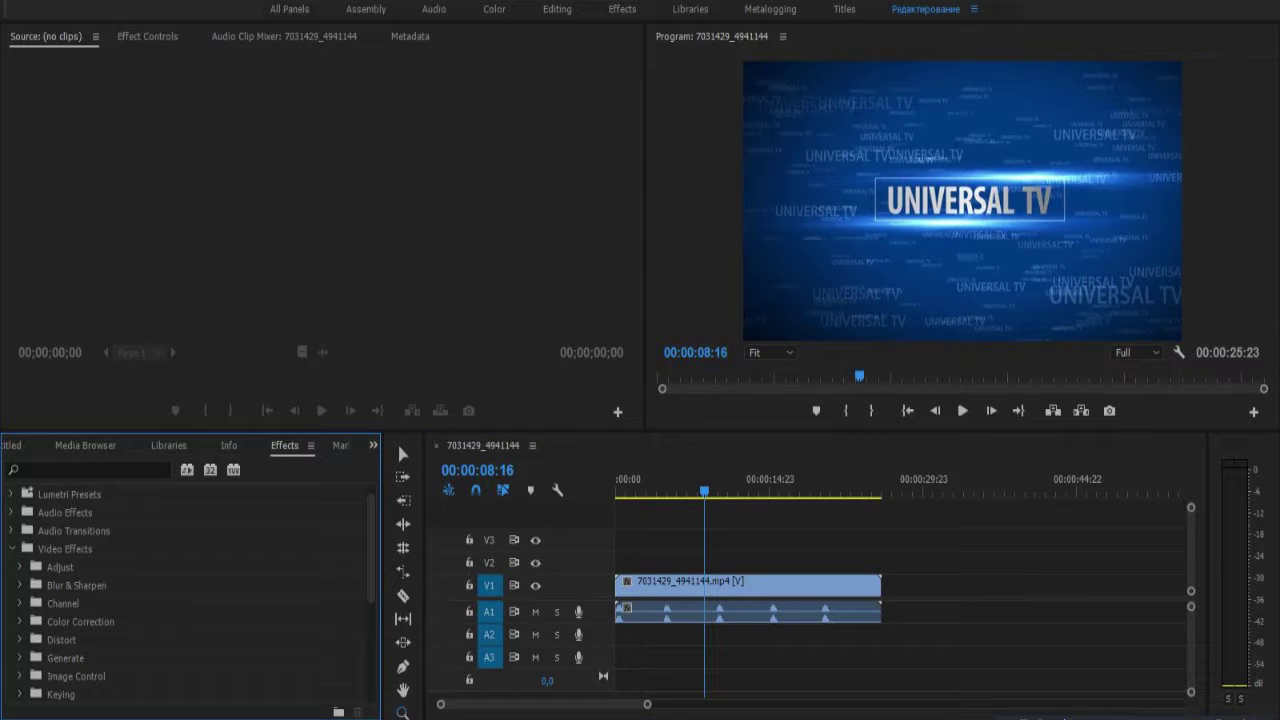
{"action": "left_click", "coordinate": [20, 585]}
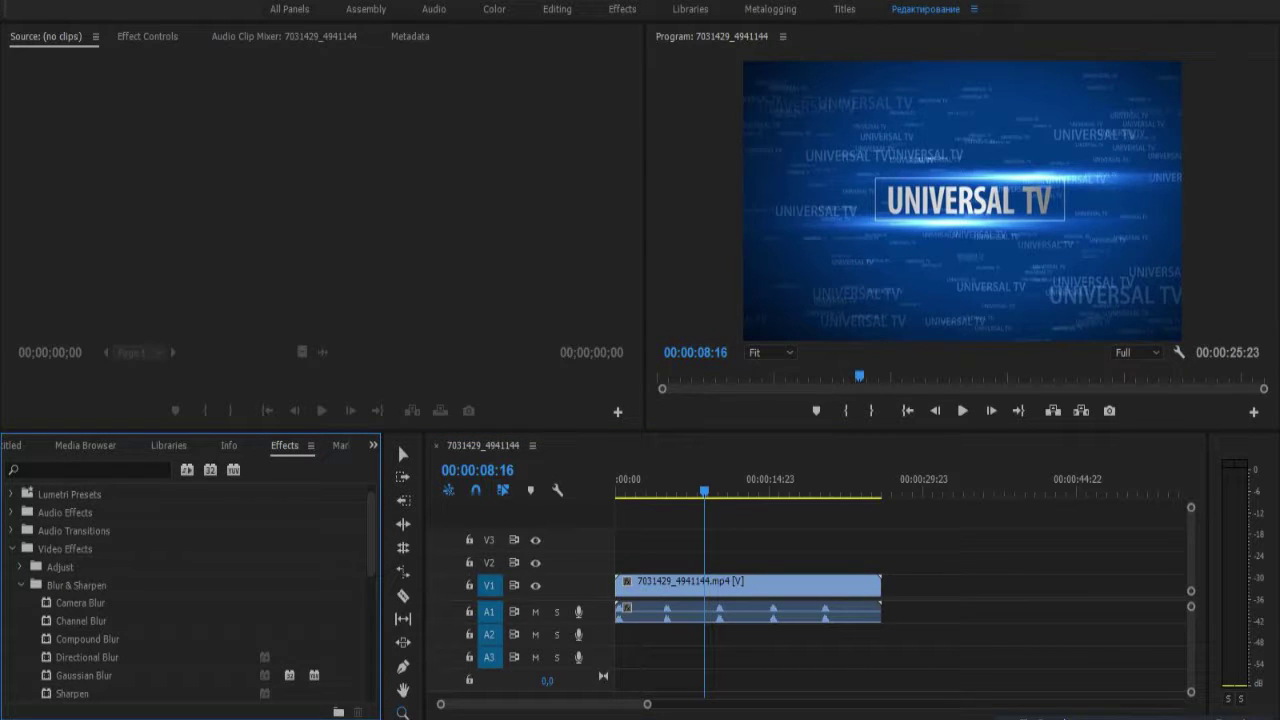
{"action": "scroll", "coordinate": [190, 595], "scroll_direction": "down", "scroll_amount": 2}
{"action": "left_click_drag", "start_coordinate": [80, 566], "coordinate": [700, 585]}
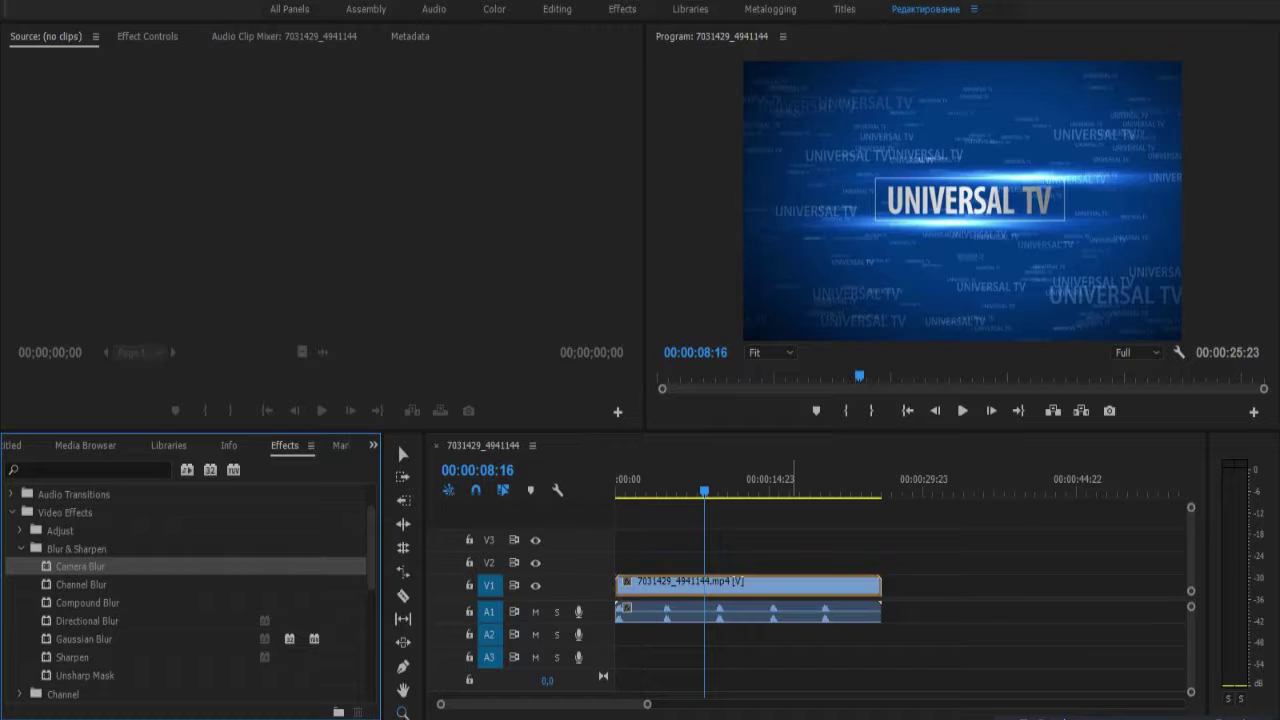
{"action": "key", "text": "shift+3"}
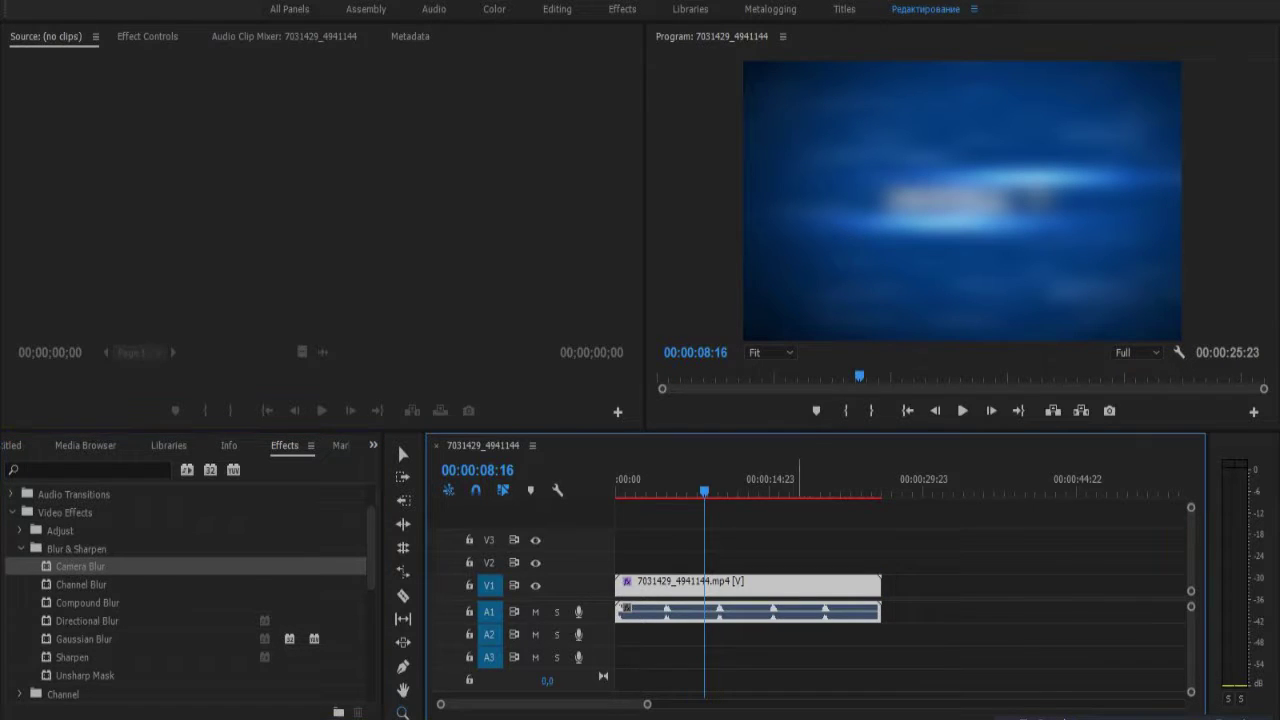
{"action": "key", "text": "equal"}
Step: Undo, zoom the timeline out, and reapply Camera Blur to V1, showing Percent Blur 25
{"action": "key", "text": "ctrl+z"}
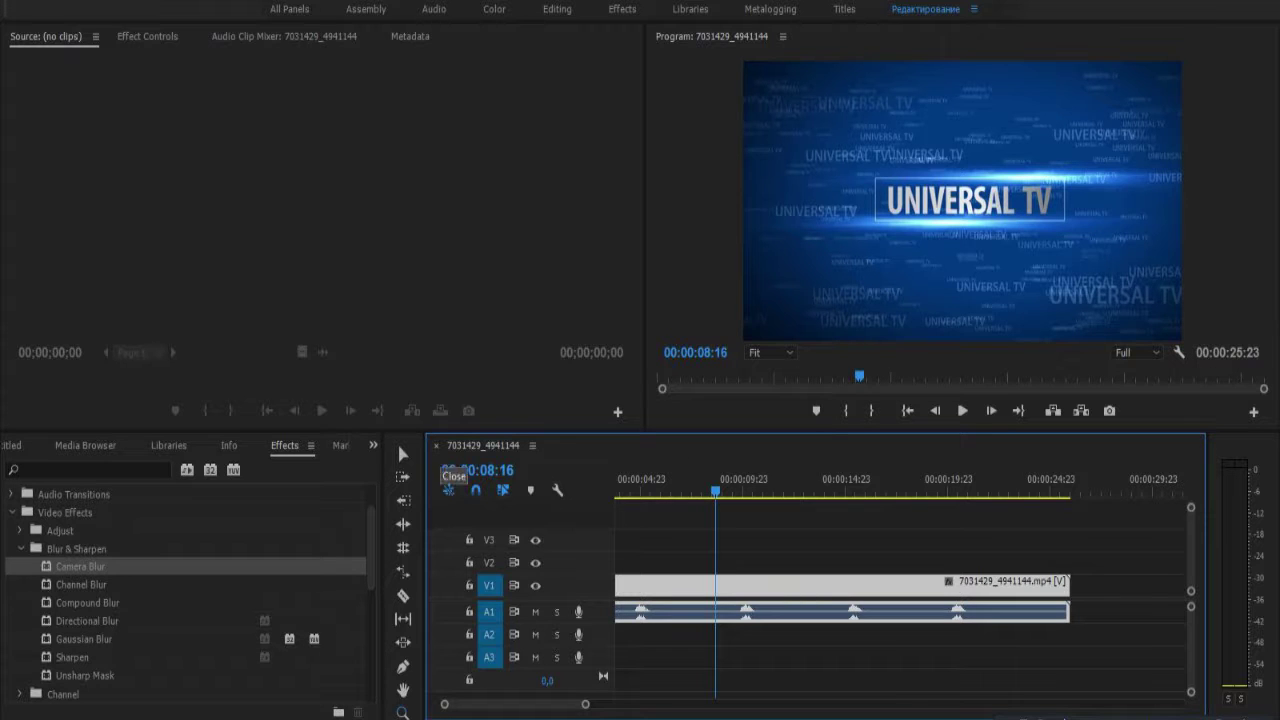
{"action": "left_click", "coordinate": [403, 454]}
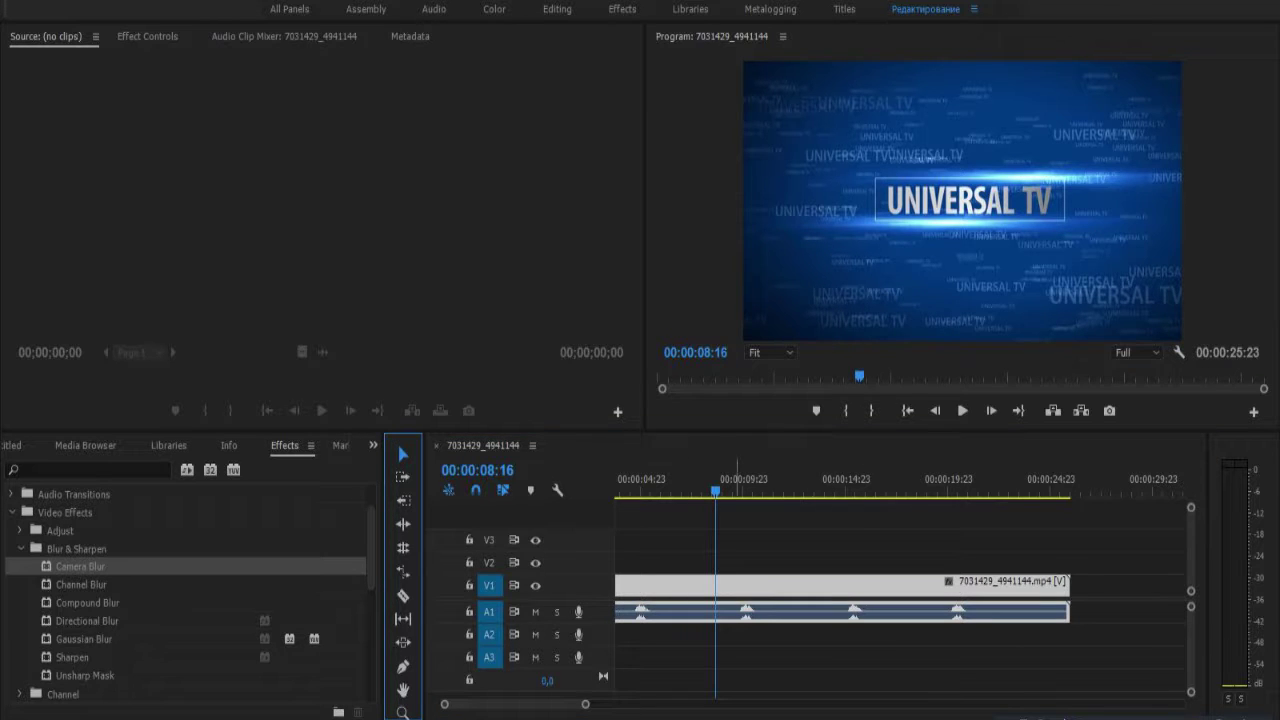
{"action": "left_click_drag", "start_coordinate": [585, 704], "coordinate": [687, 704]}
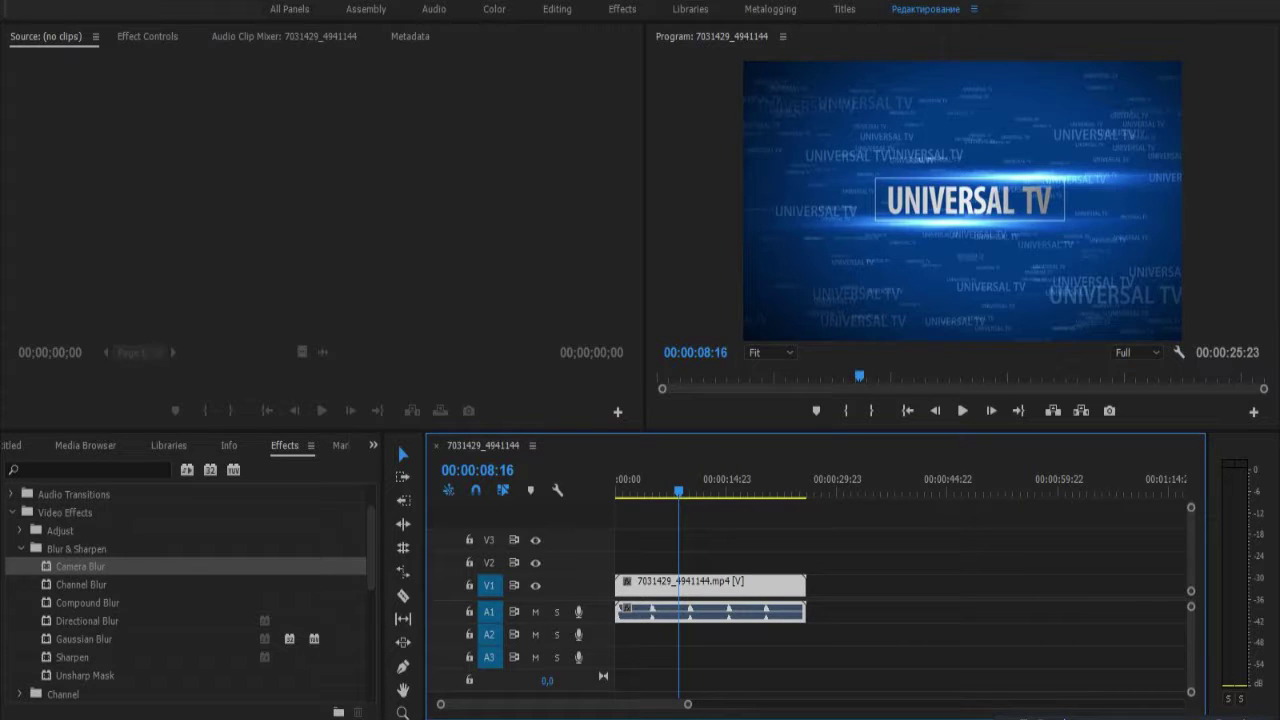
{"action": "key", "text": "shift+7"}
{"action": "left_click_drag", "start_coordinate": [80, 566], "coordinate": [680, 585]}
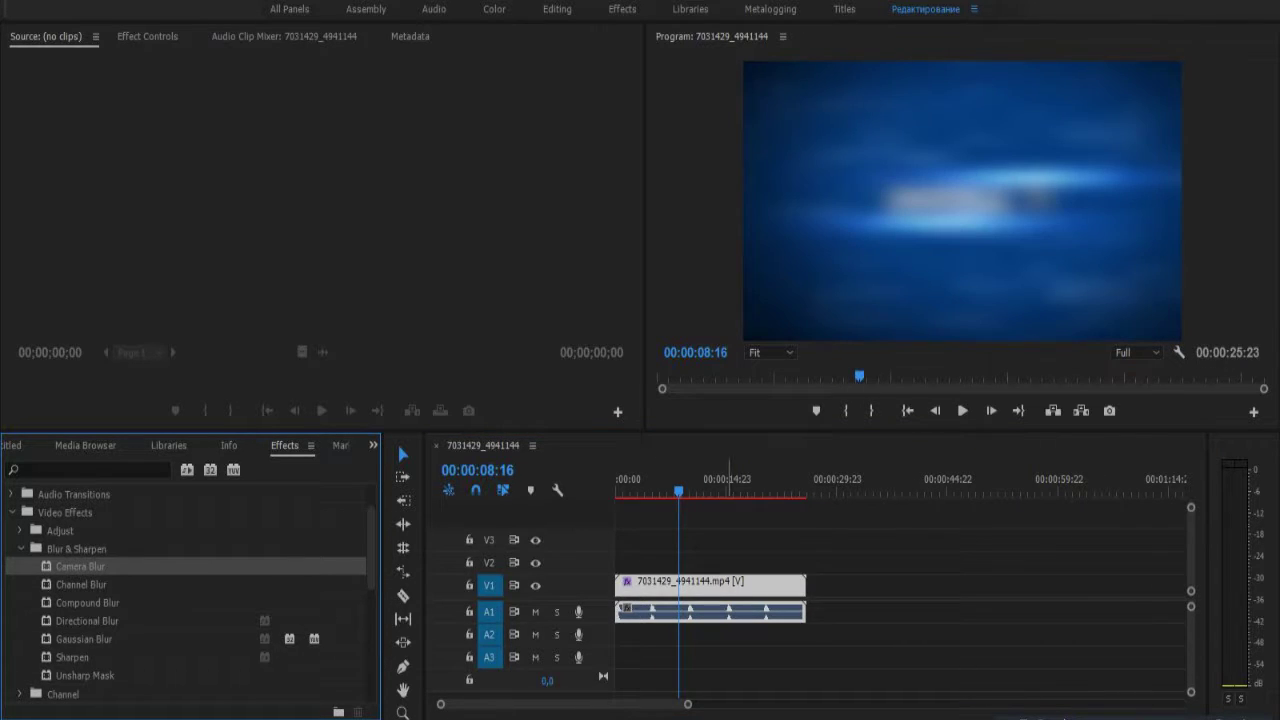
{"action": "left_click_drag", "start_coordinate": [684, 480], "coordinate": [626, 480]}
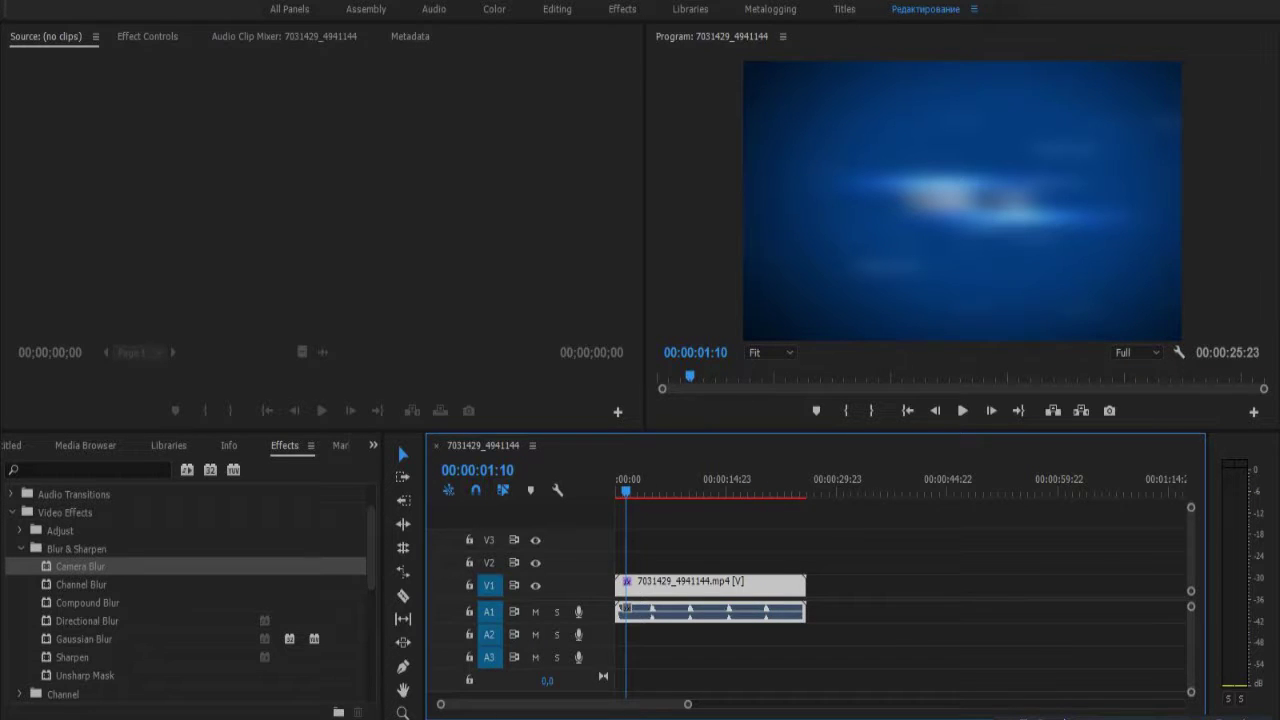
{"action": "key", "text": "shift+5"}
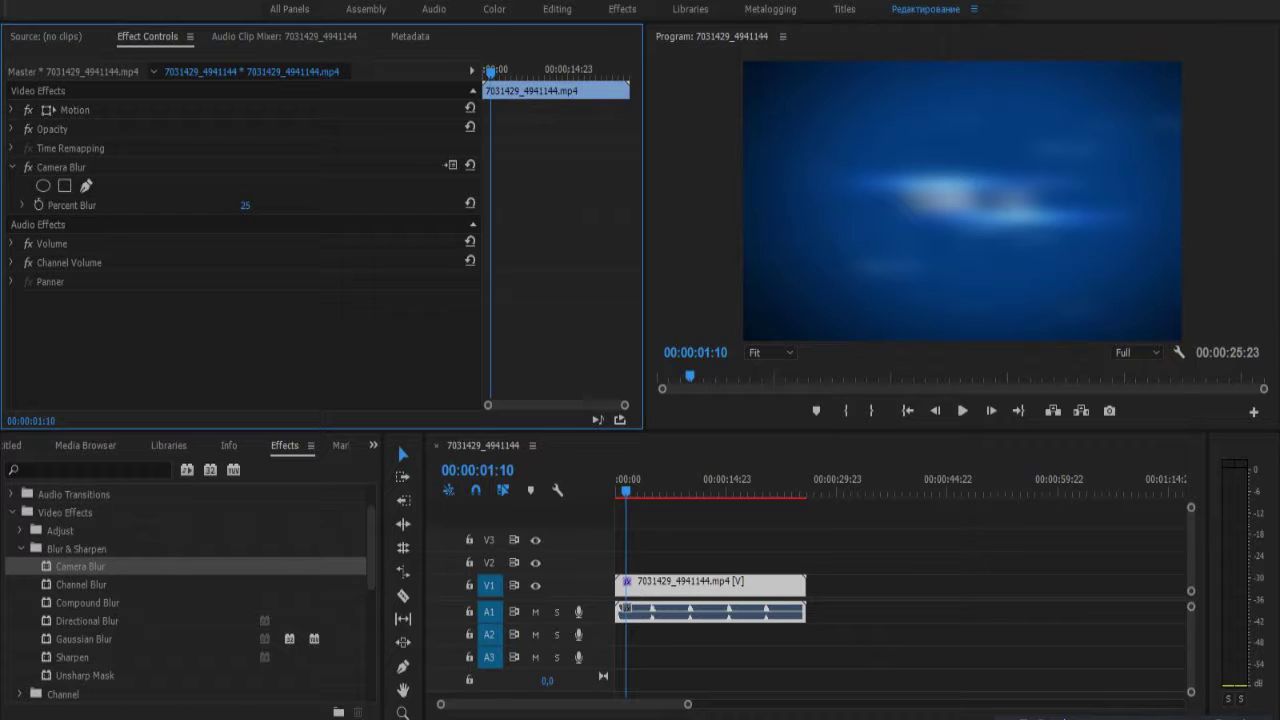
Step: Scrub Camera Blur's Percent Blur through 8 and 41, settling at 6
{"action": "left_click_drag", "start_coordinate": [245, 205], "coordinate": [228, 205]}
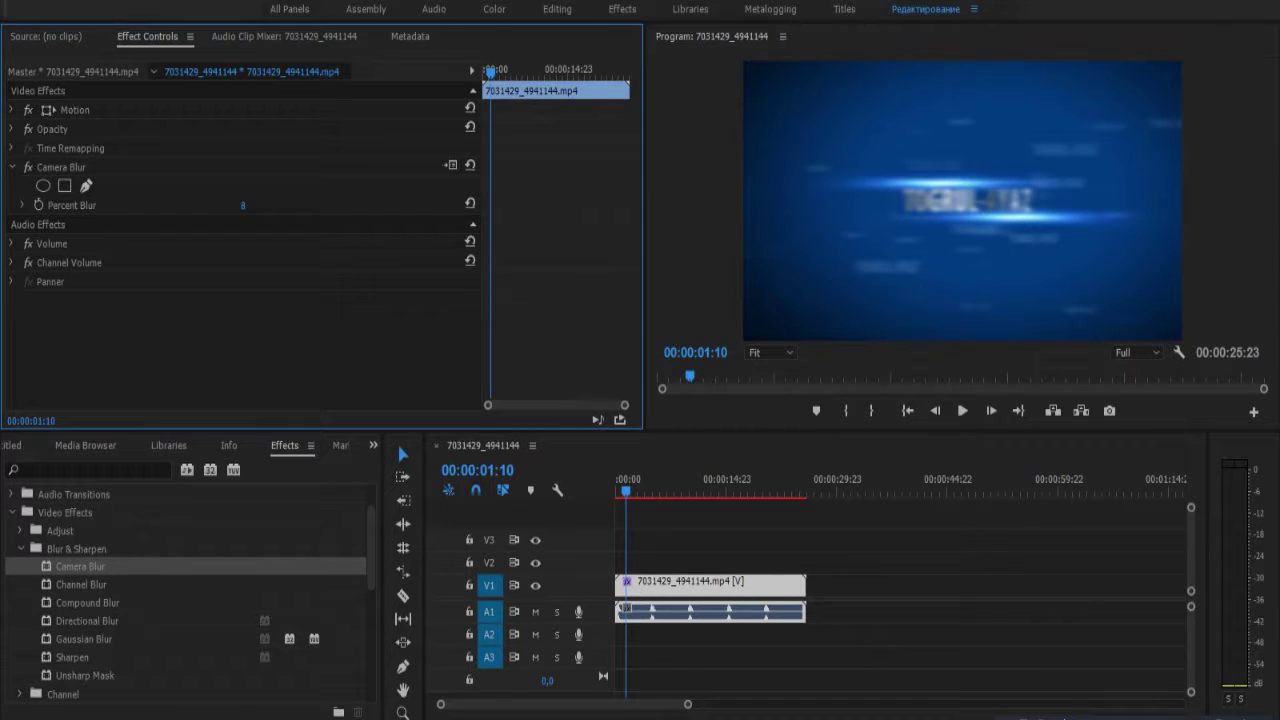
{"action": "mouse_move", "coordinate": [242, 205]}
{"action": "left_mouse_down"}
{"action": "mouse_move", "coordinate": [304, 205]}
{"action": "mouse_move", "coordinate": [147, 205]}
{"action": "left_mouse_up"}
{"action": "left_click_drag", "start_coordinate": [242, 205], "coordinate": [248, 205]}
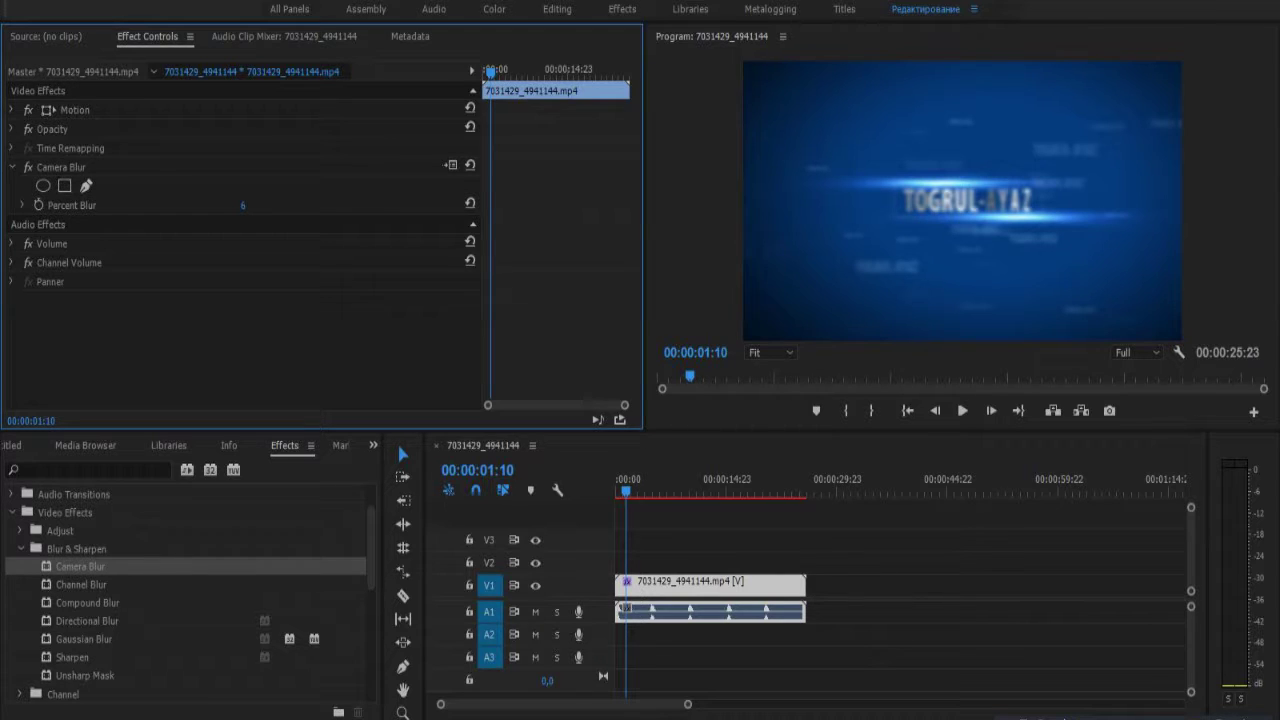
Step: Keyframe Percent Blur from 0 at 00:00:00:00 to 57 at 00:00:24:12, then play it back
{"action": "key", "text": "Home"}
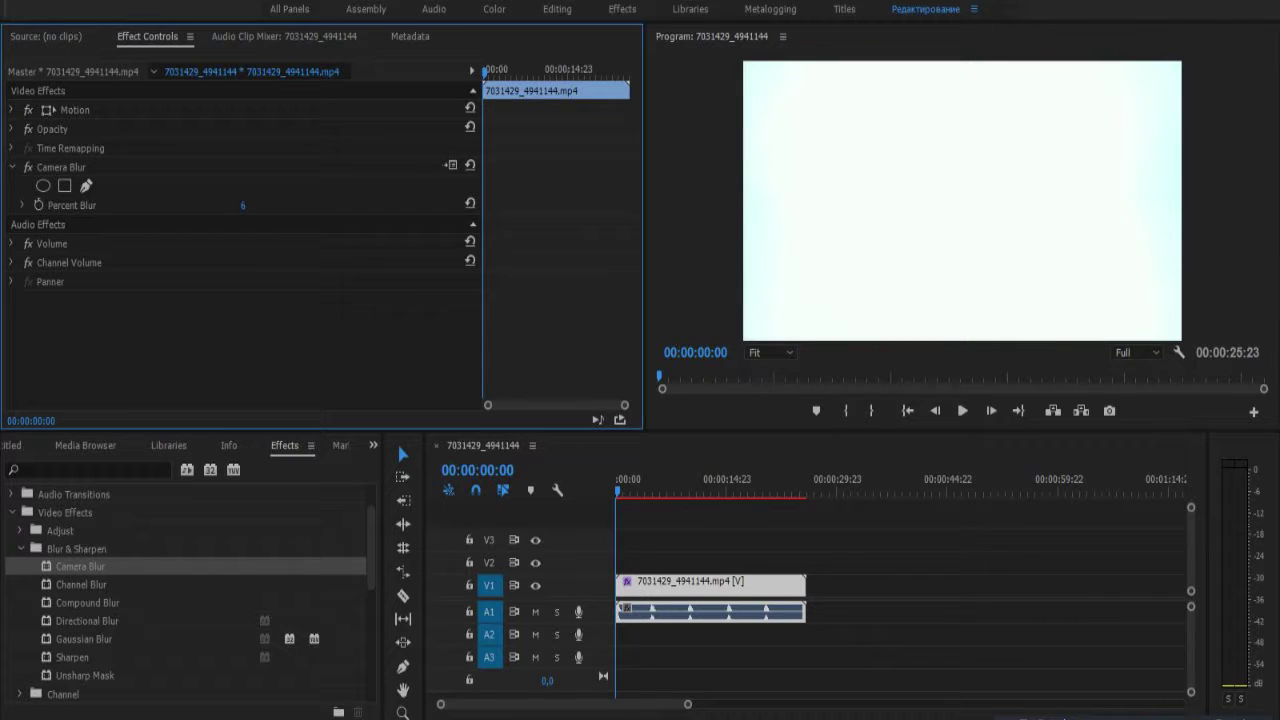
{"action": "left_click", "coordinate": [72, 205]}
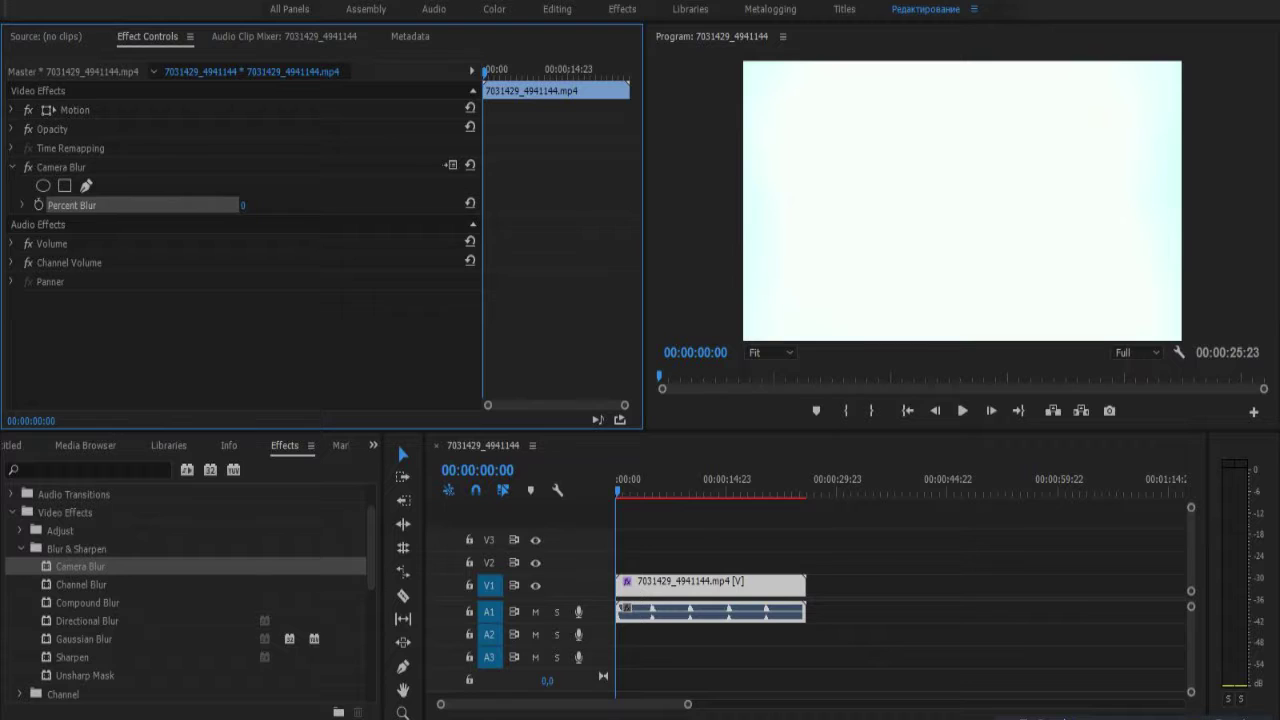
{"action": "left_click", "coordinate": [38, 204]}
{"action": "key", "text": "space"}
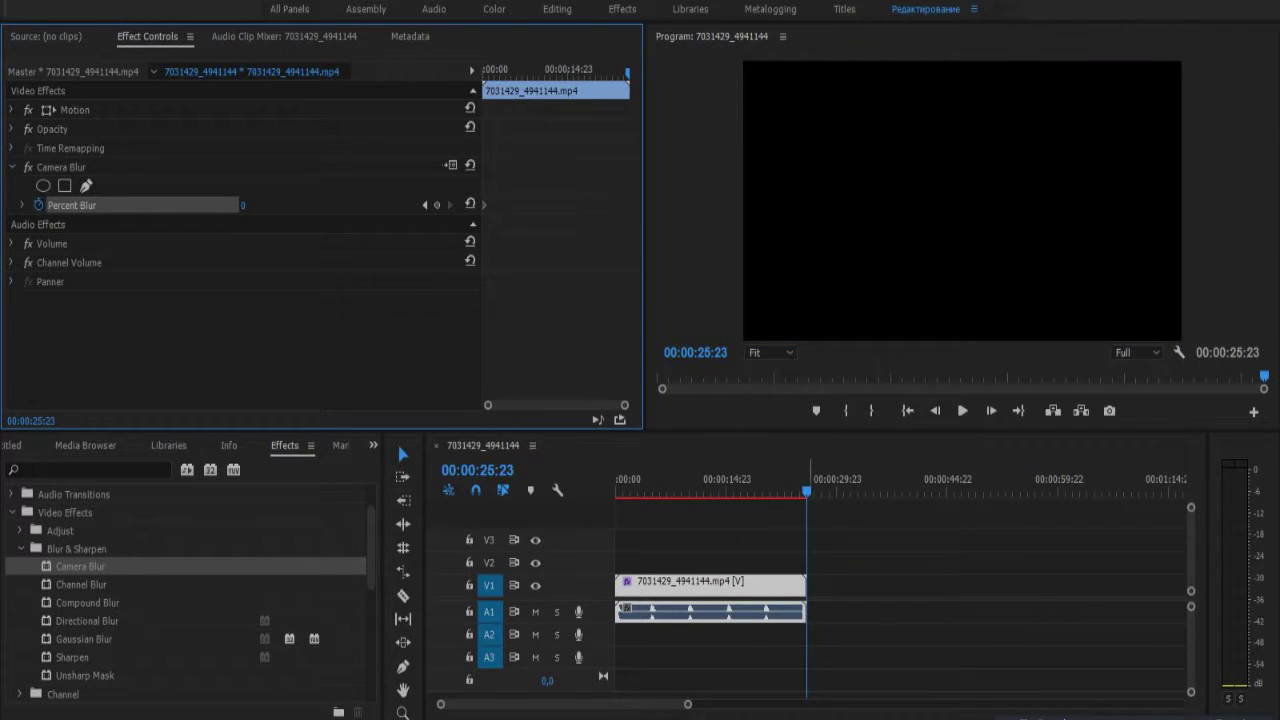
{"action": "left_click", "coordinate": [797, 484]}
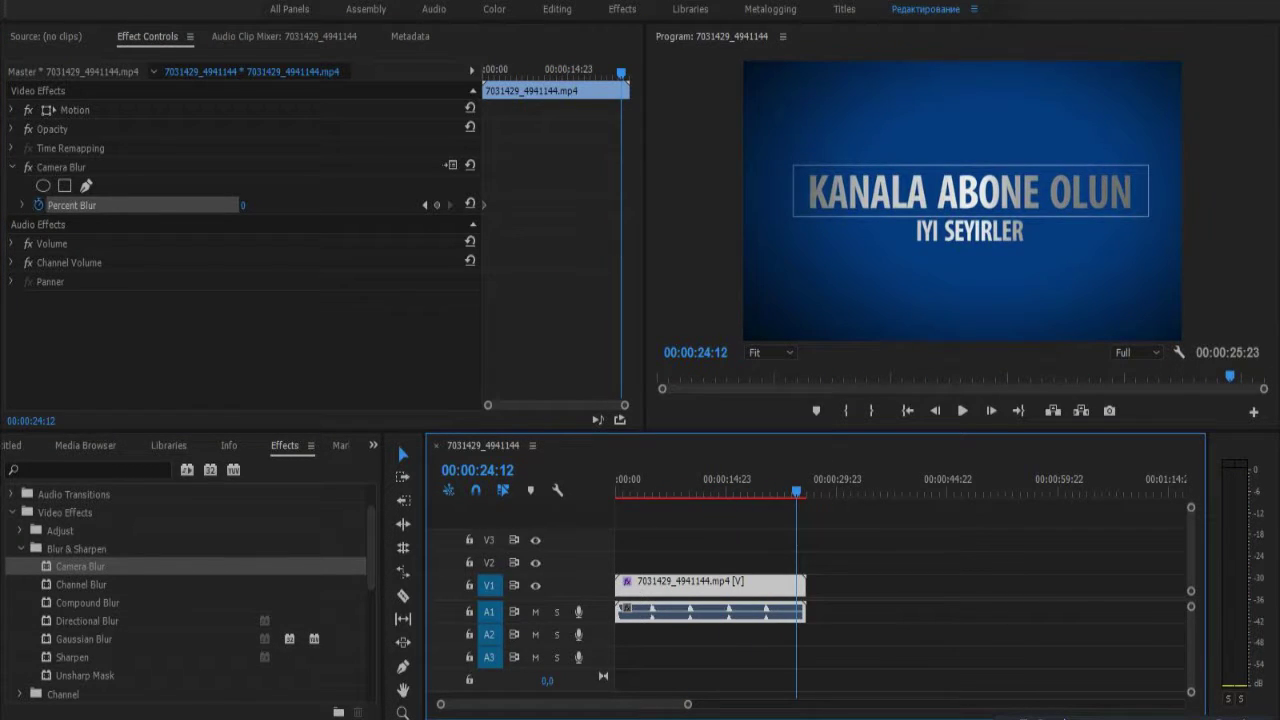
{"action": "left_click_drag", "start_coordinate": [243, 205], "coordinate": [312, 205]}
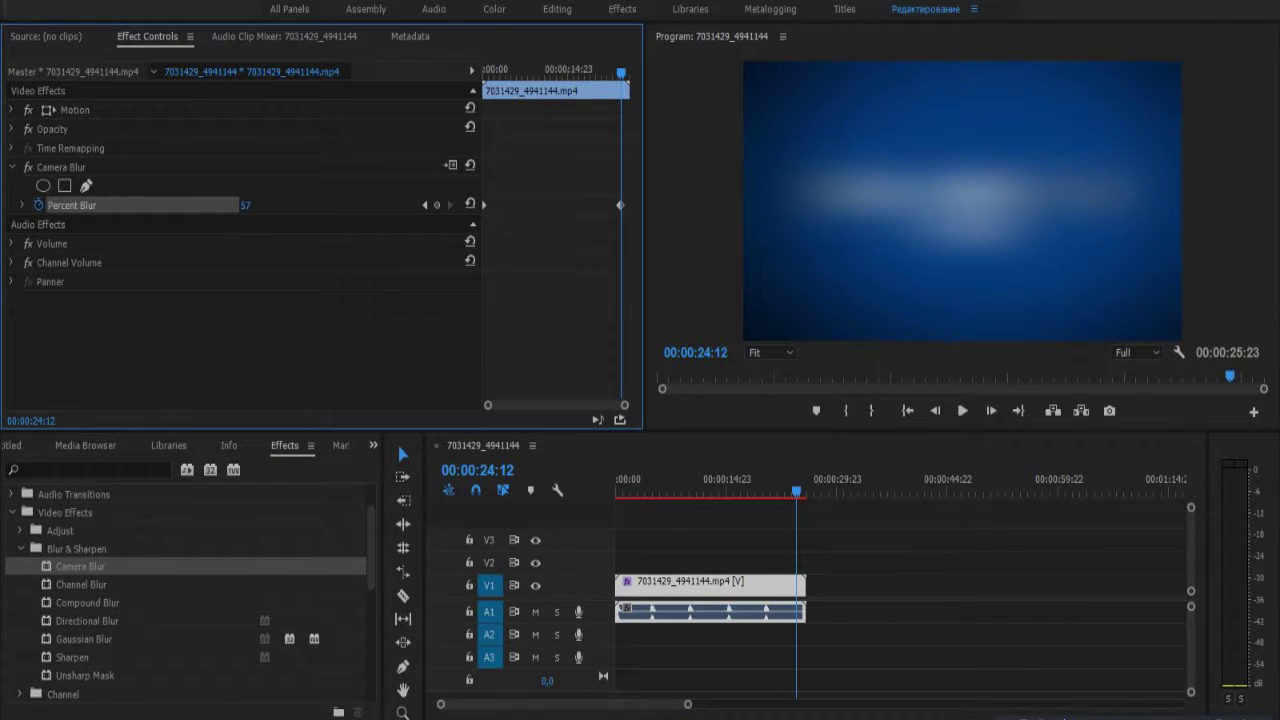
{"action": "left_click", "coordinate": [620, 484]}
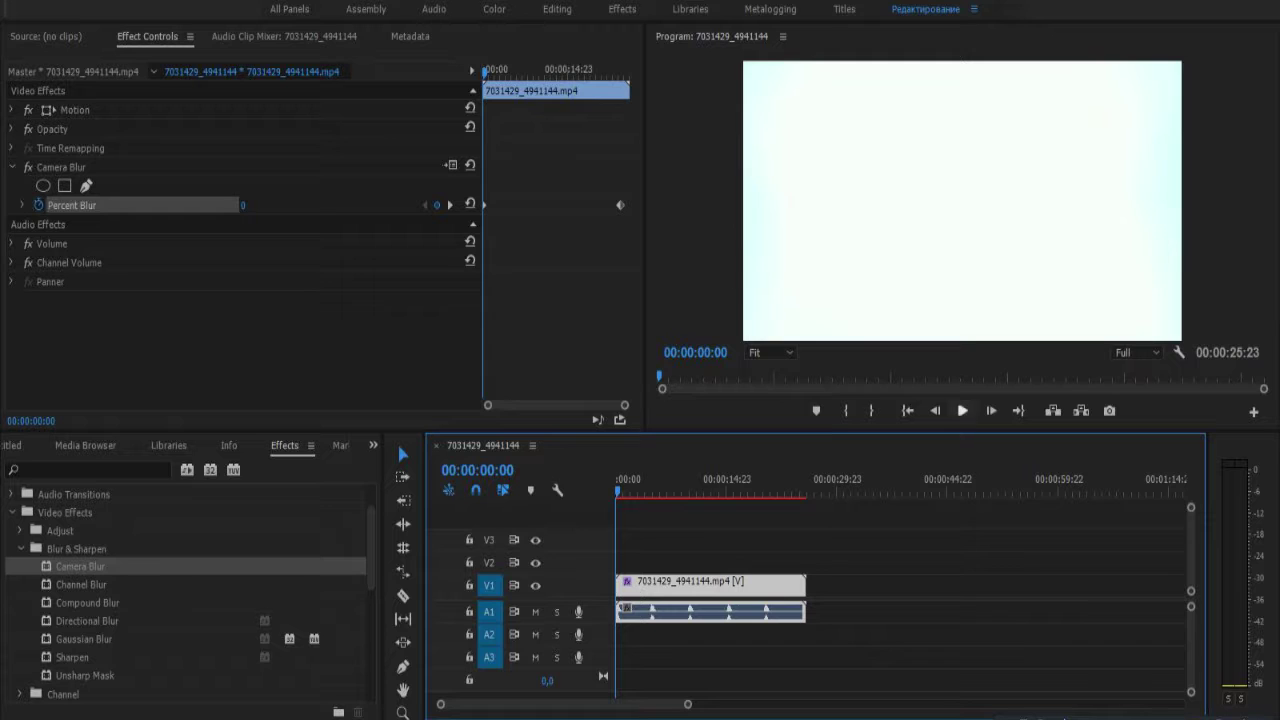
{"action": "left_click", "coordinate": [962, 410]}
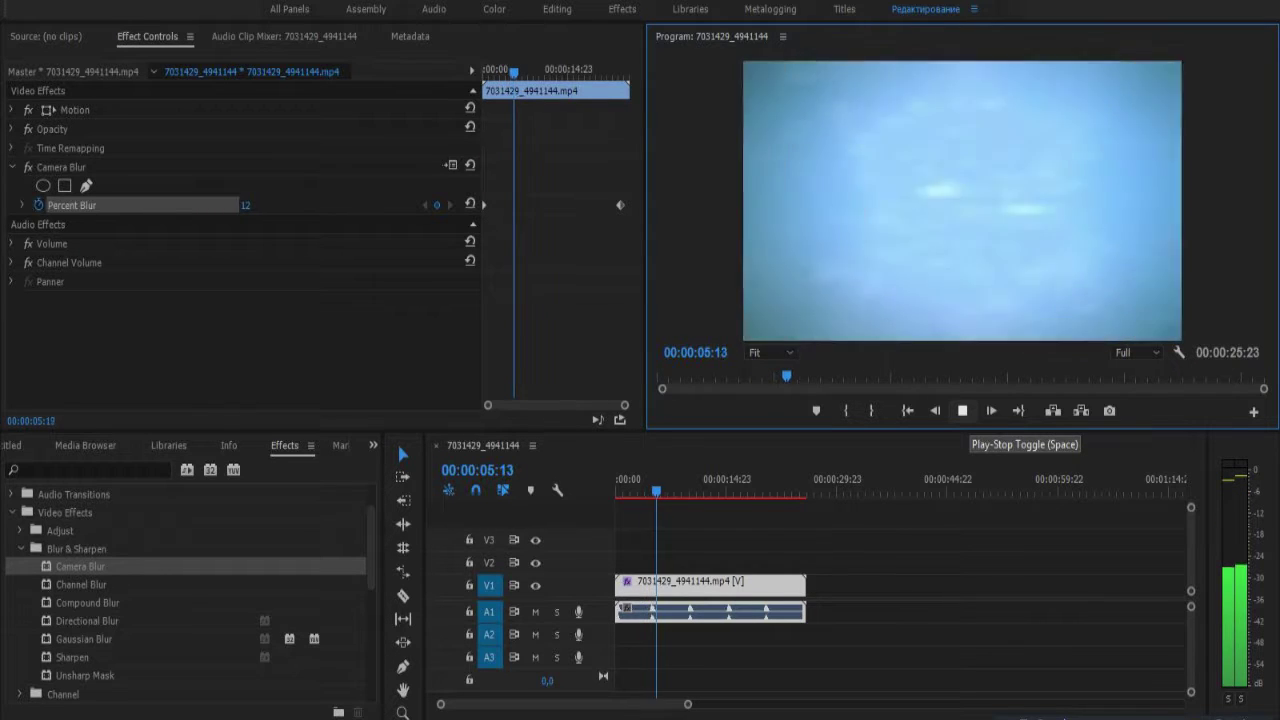
Step: Replay the intro from the start to preview the Camera Blur animation
{"action": "key", "text": "space"}
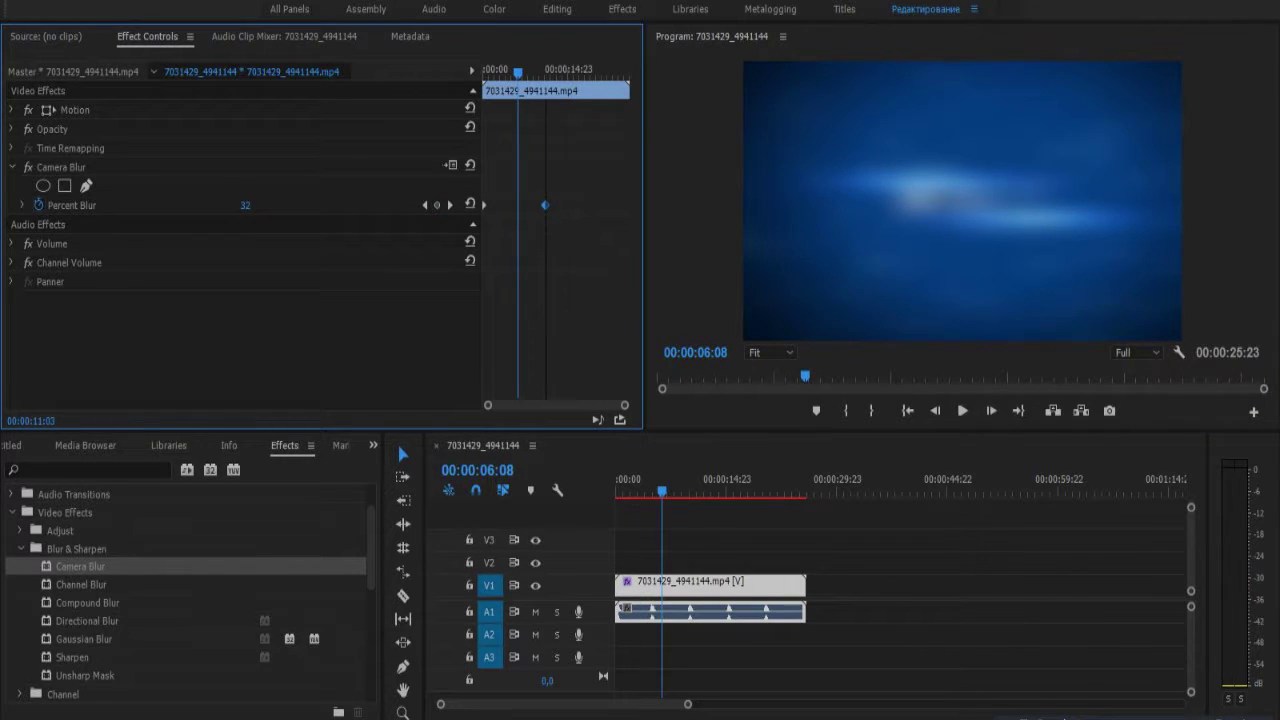
{"action": "key", "text": "Home"}
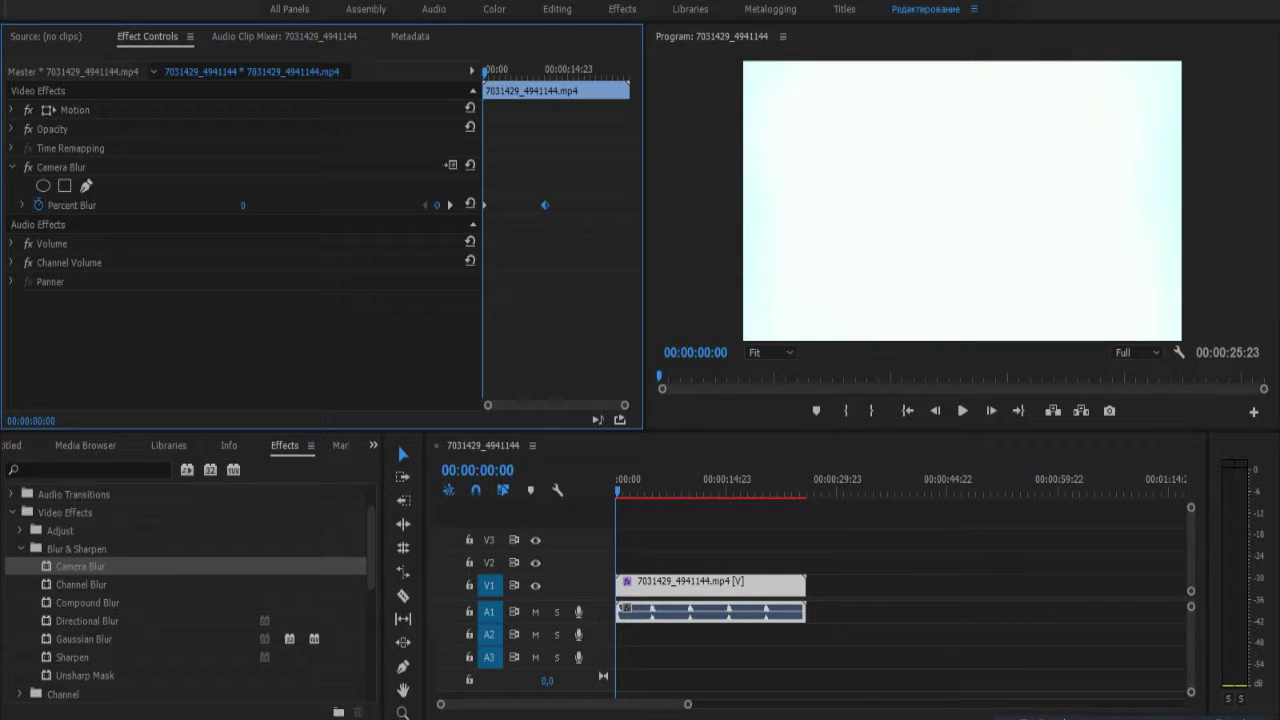
{"action": "left_click", "coordinate": [962, 410]}
{"action": "left_click", "coordinate": [962, 410]}
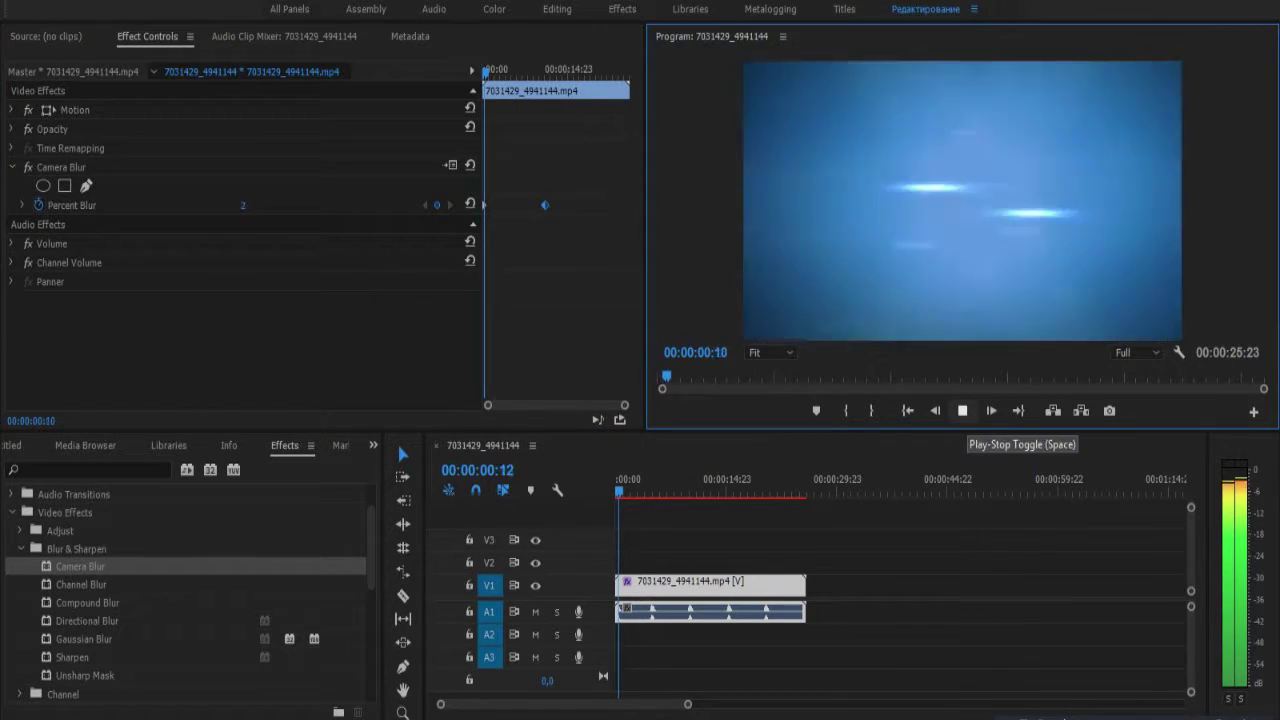
{"action": "left_click", "coordinate": [962, 410]}
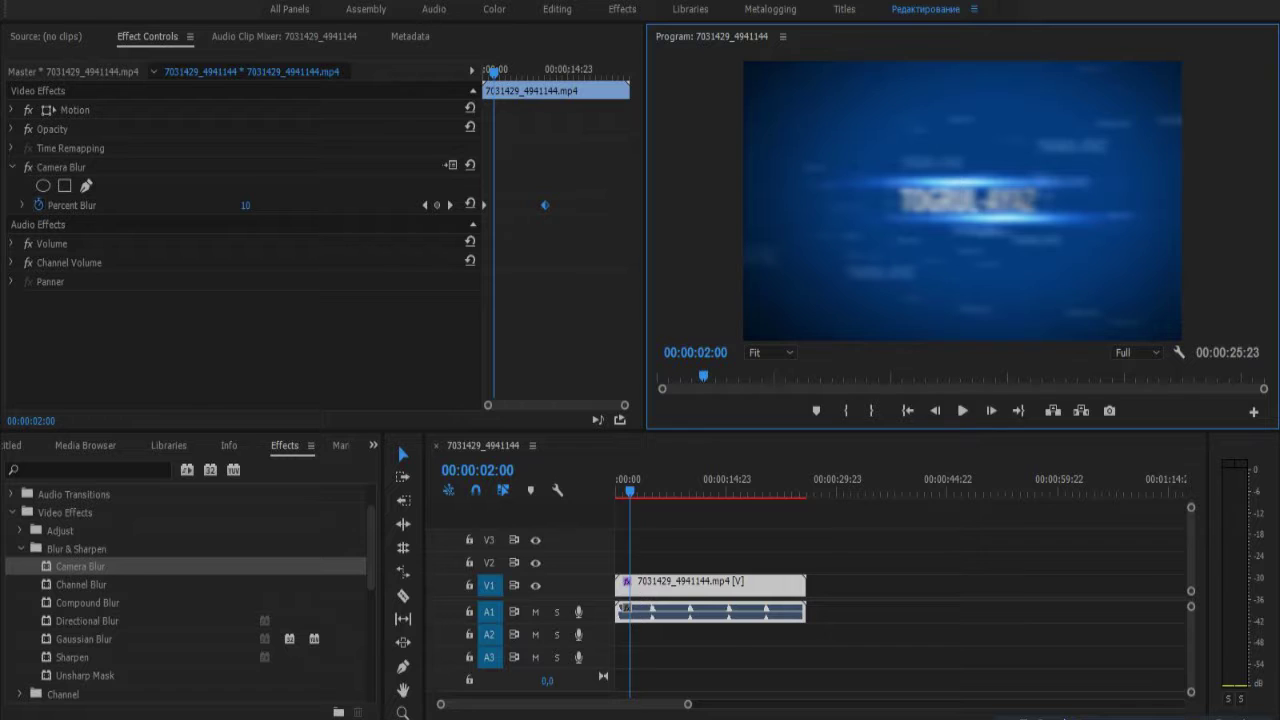
{"action": "left_click", "coordinate": [991, 410]}
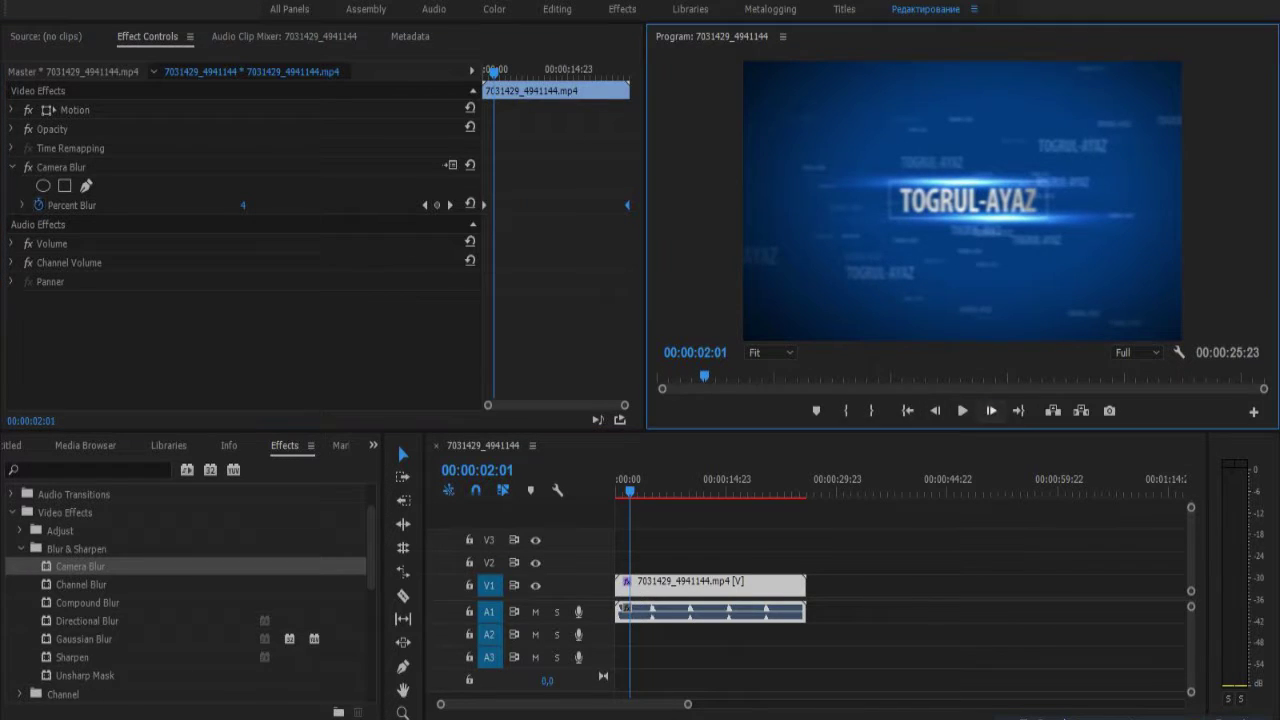
{"action": "left_click", "coordinate": [962, 410]}
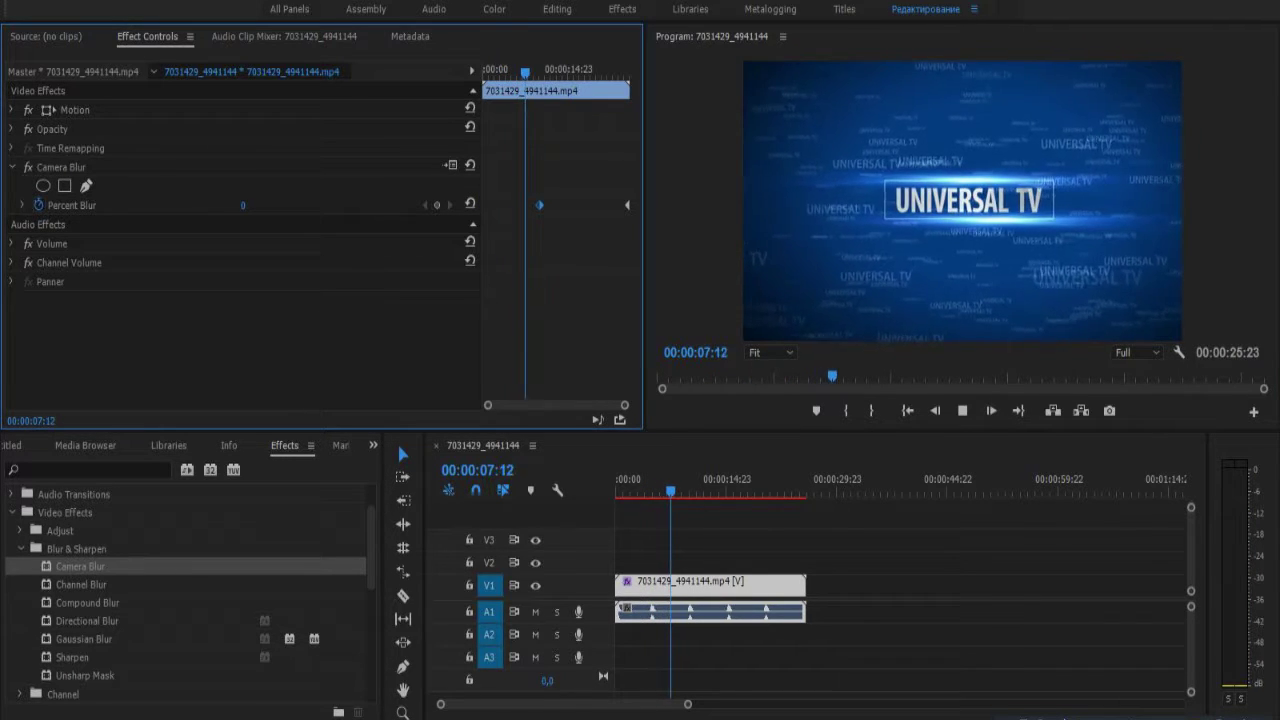
{"action": "key", "text": "space"}
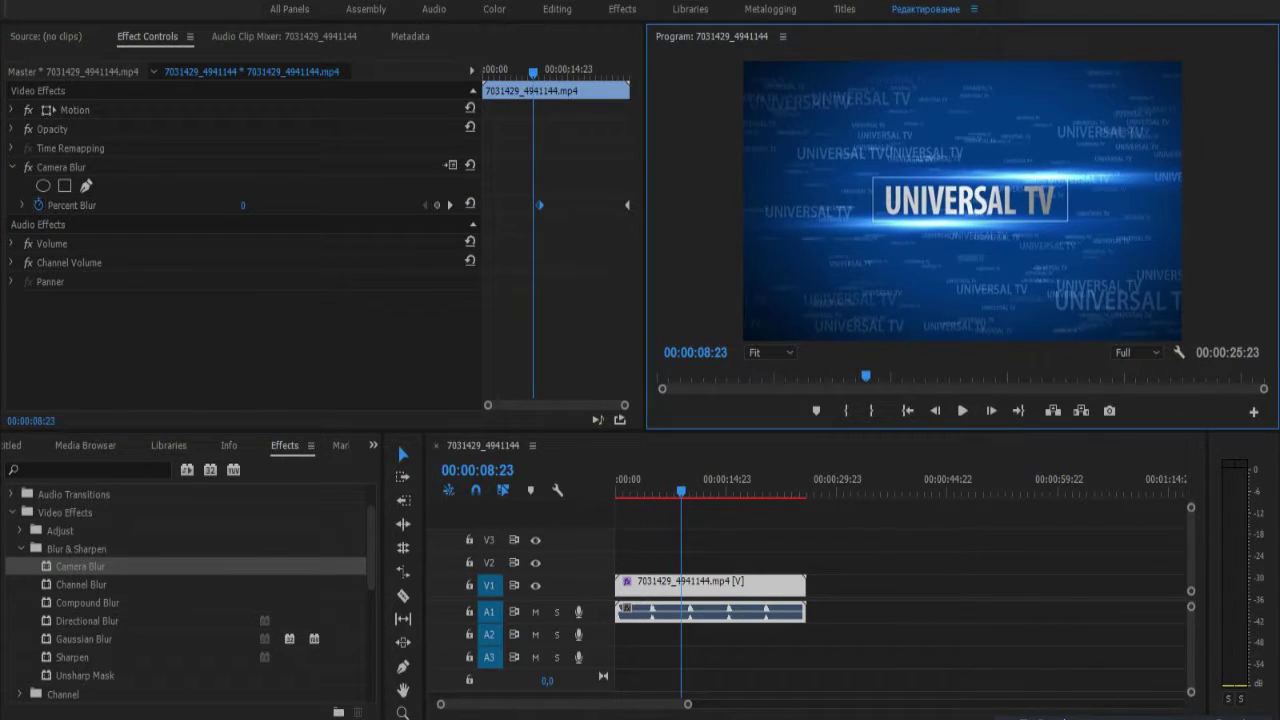
Step: Try Percent Blur at 57, undo it, and clear its keyframes via the stopwatch
{"action": "key", "text": "shift+5"}
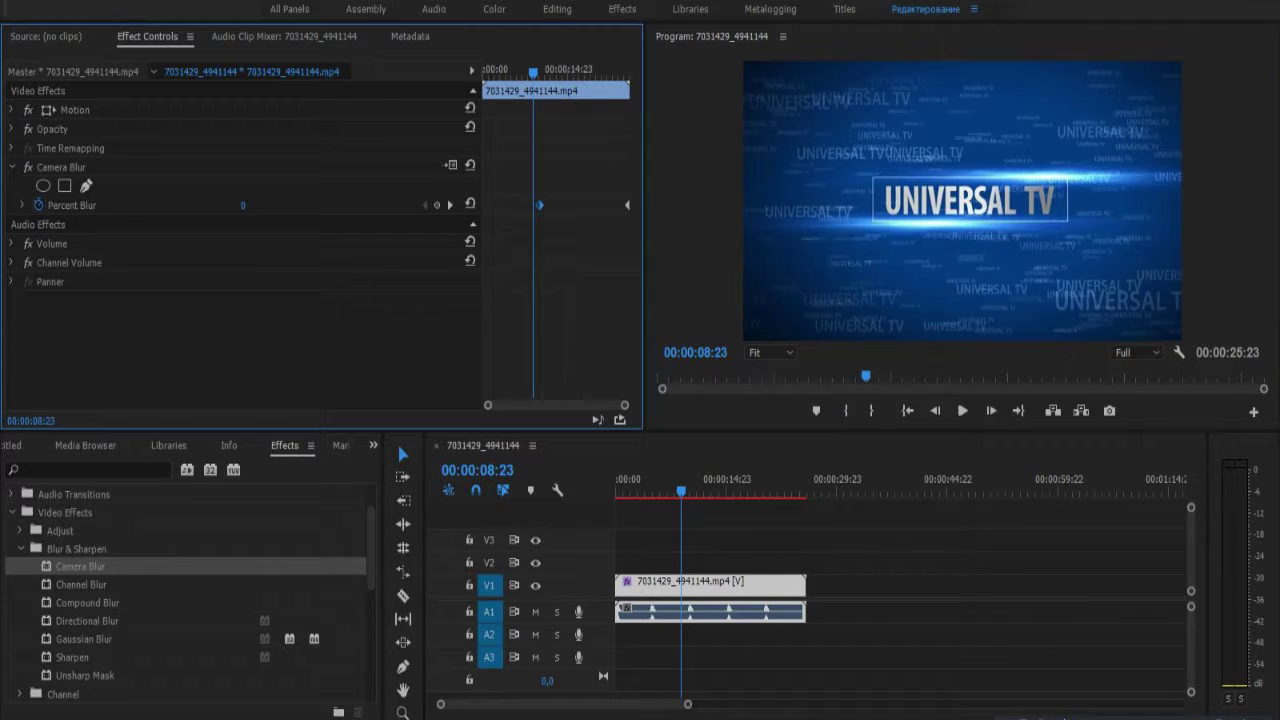
{"action": "left_click_drag", "start_coordinate": [242, 205], "coordinate": [290, 205]}
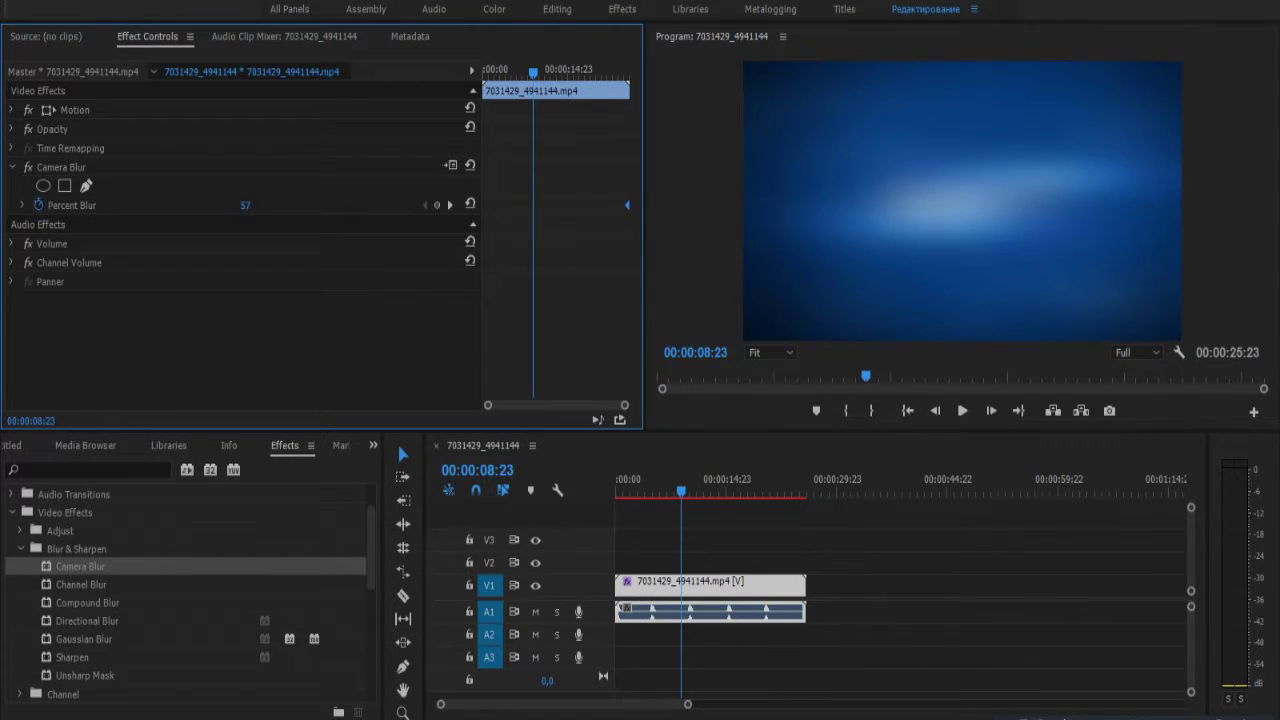
{"action": "key", "text": "ctrl+z"}
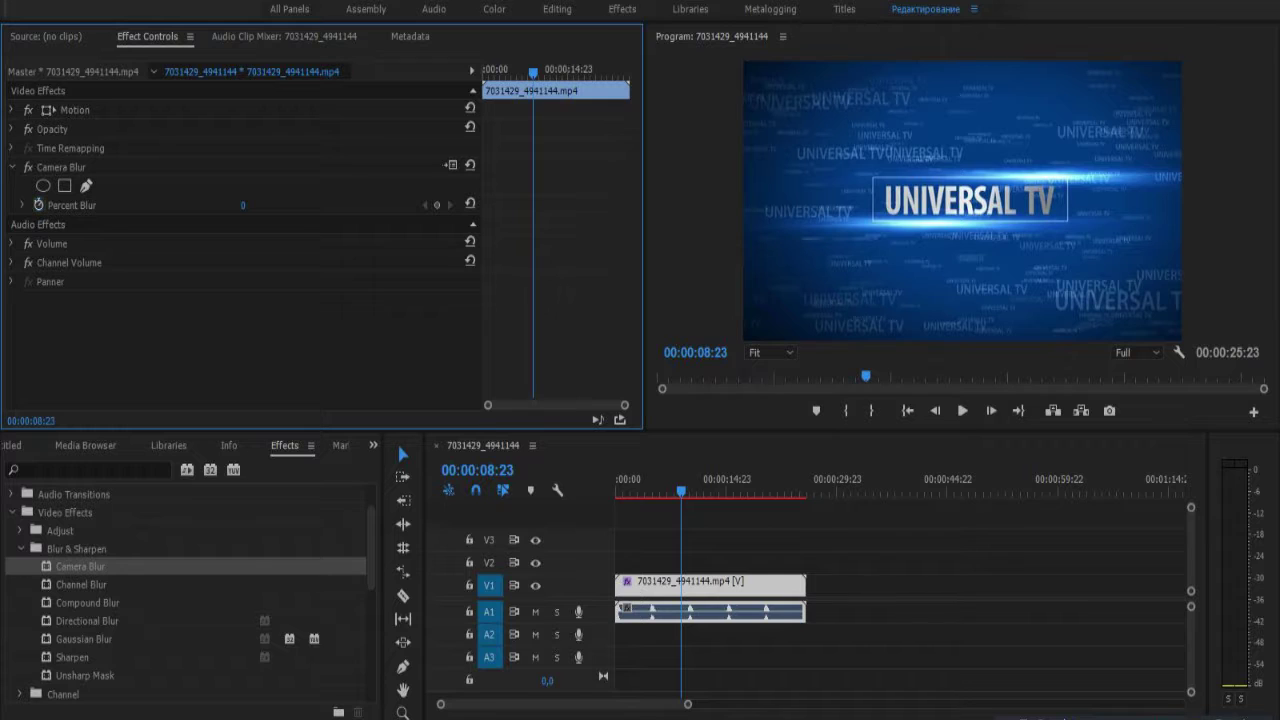
{"action": "left_click", "coordinate": [71, 205]}
Step: Swap Camera Blur for Channel Blur on the V1 clip
{"action": "key", "text": "Home"}
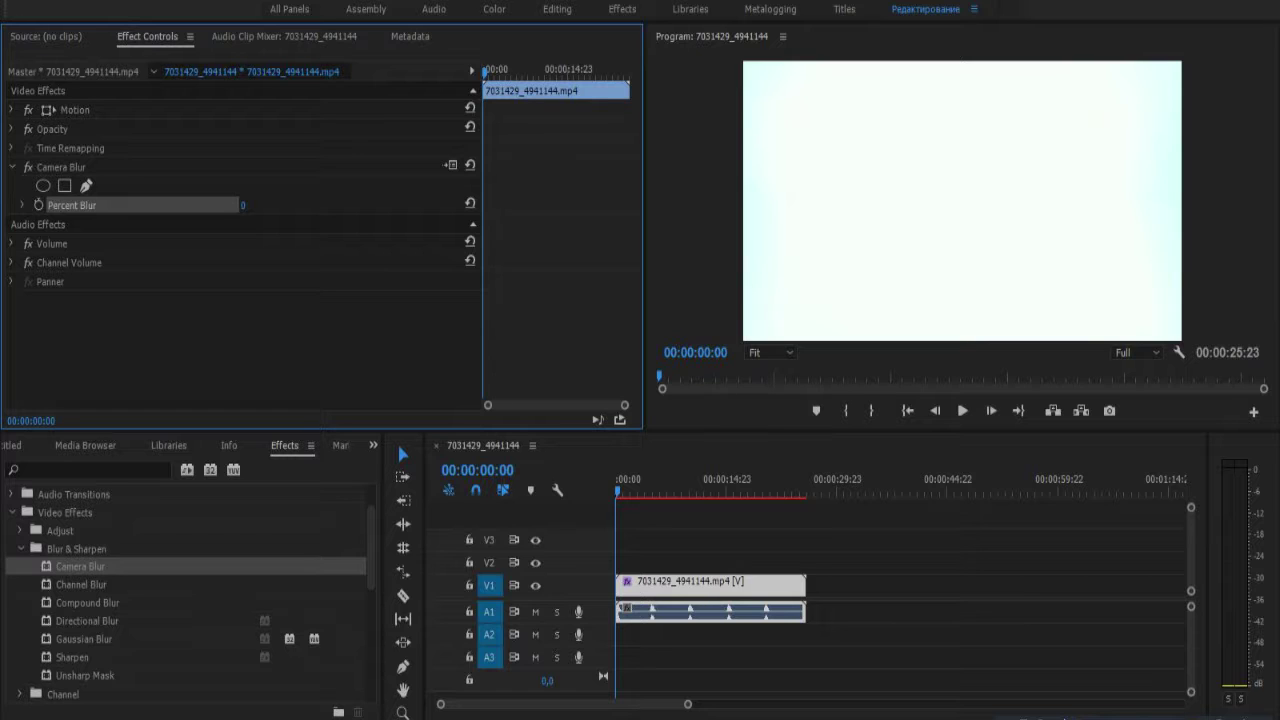
{"action": "left_click", "coordinate": [80, 584]}
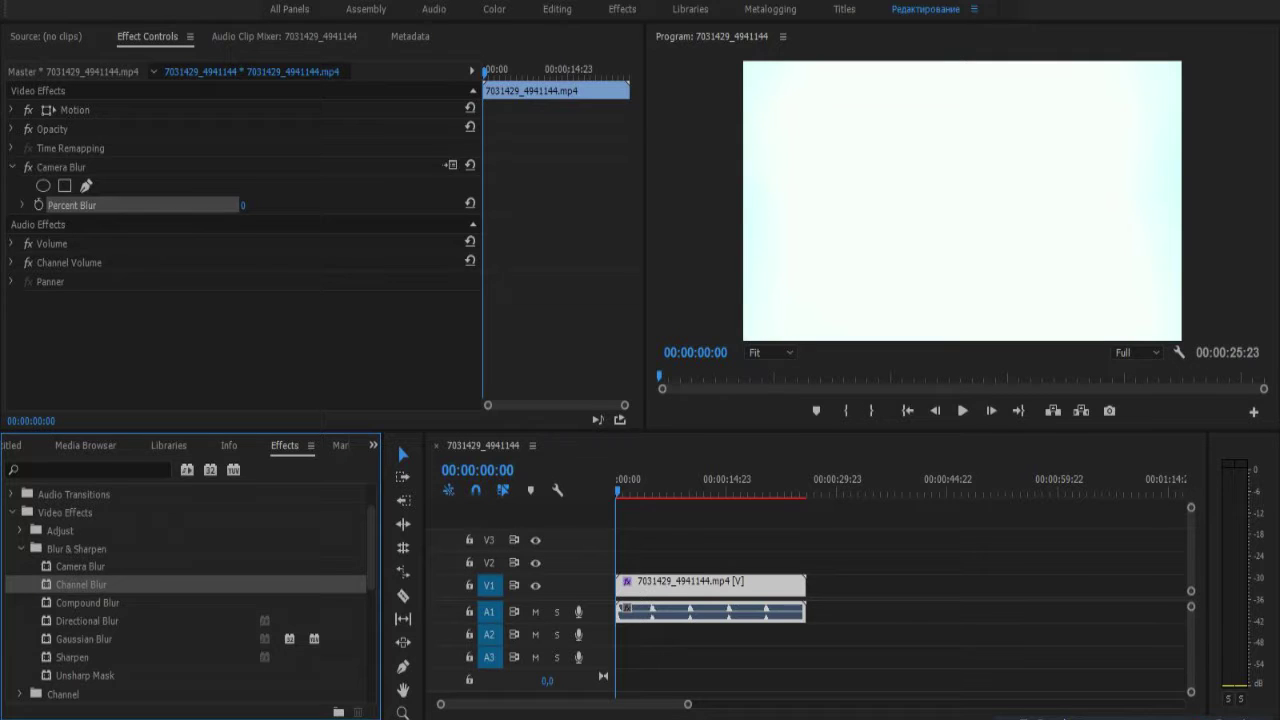
{"action": "left_click", "coordinate": [61, 167]}
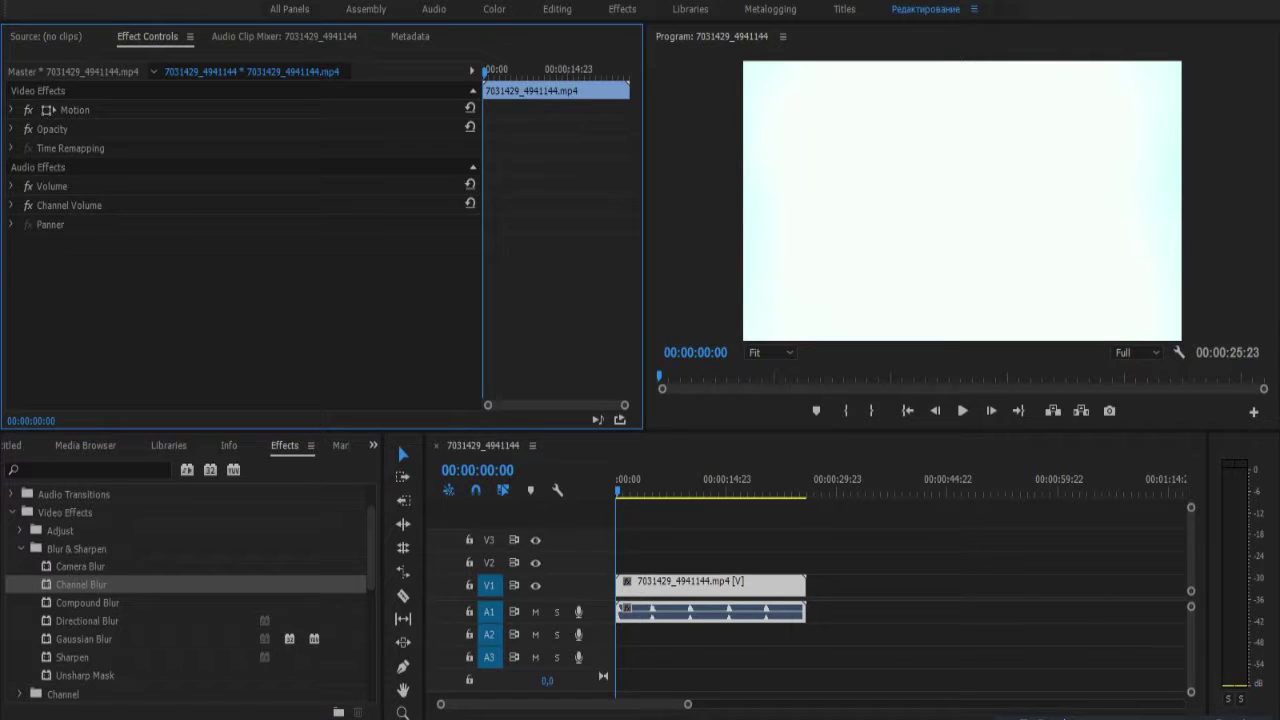
{"action": "left_click", "coordinate": [360, 441]}
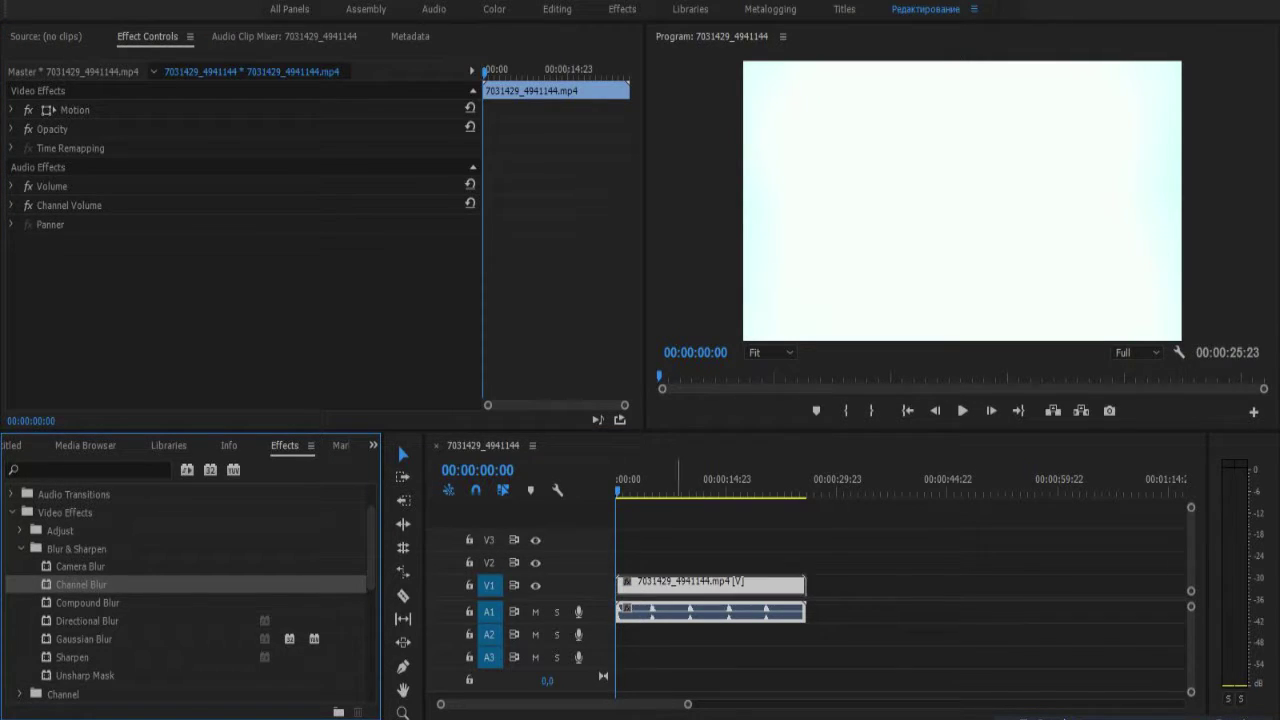
{"action": "left_click_drag", "start_coordinate": [80, 584], "coordinate": [700, 581]}
{"action": "left_click", "coordinate": [680, 490]}
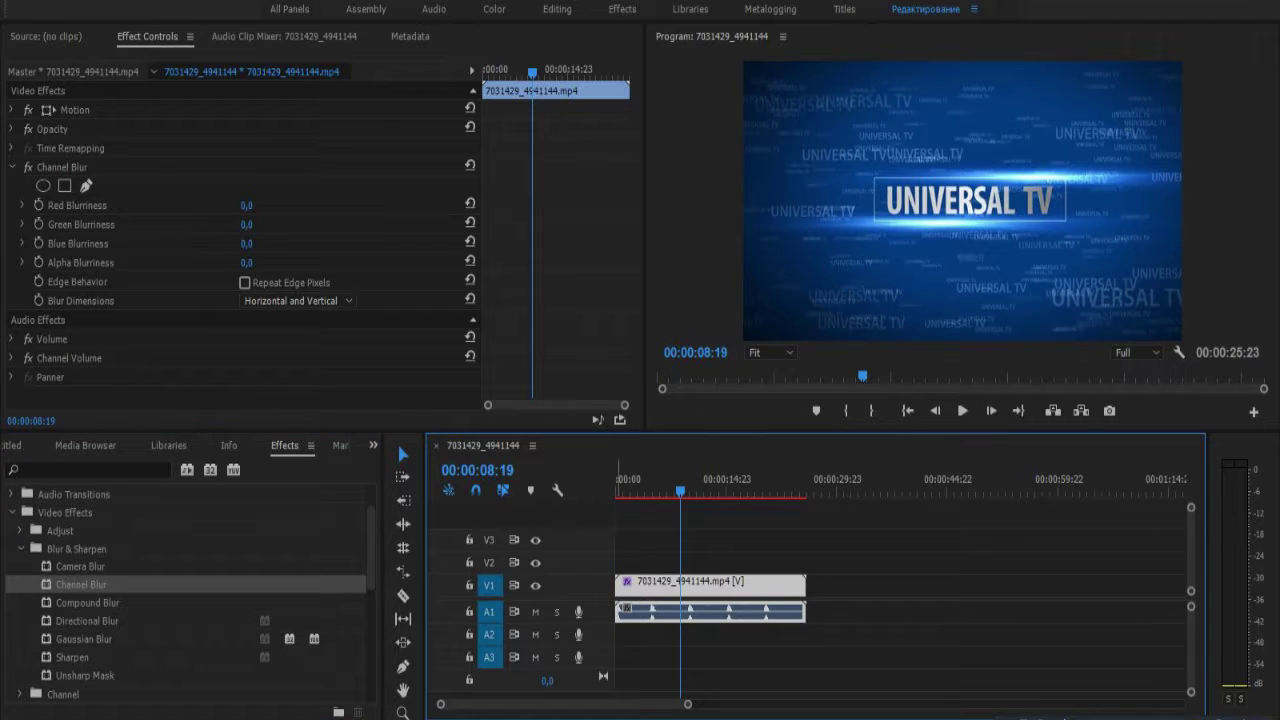
Step: Test Red Blurriness up to 259 and Green Blurriness 147, reset both to 0, then delete Channel Blur
{"action": "left_click_drag", "start_coordinate": [246, 205], "coordinate": [290, 205]}
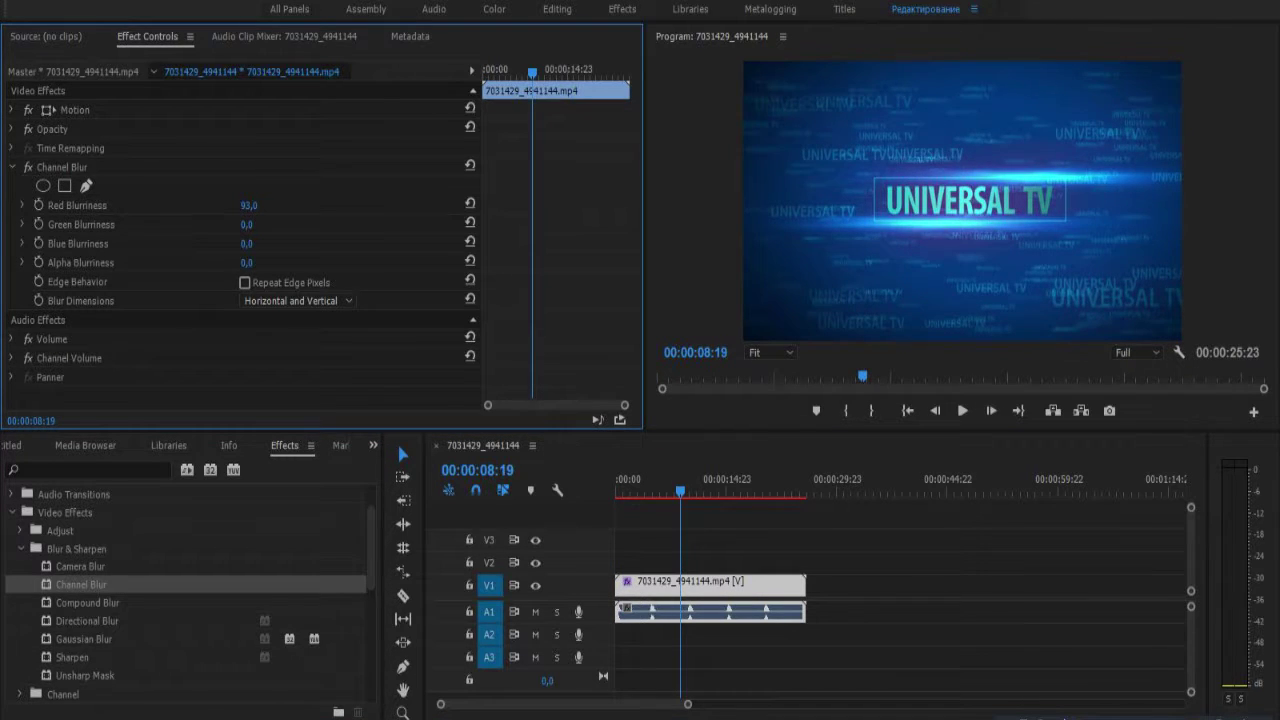
{"action": "left_click_drag", "start_coordinate": [248, 205], "coordinate": [370, 205]}
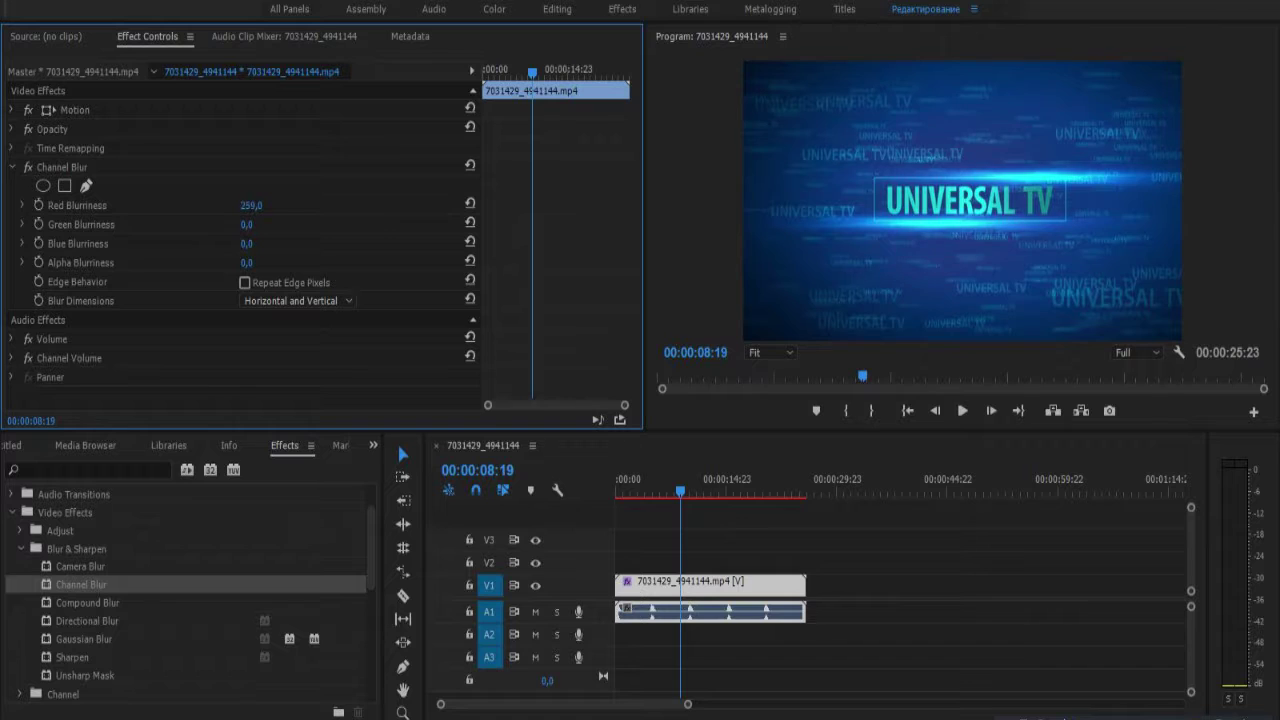
{"action": "mouse_move", "coordinate": [251, 205]}
{"action": "left_mouse_down"}
{"action": "mouse_move", "coordinate": [180, 205]}
{"action": "mouse_move", "coordinate": [306, 205]}
{"action": "mouse_move", "coordinate": [360, 224]}
{"action": "left_mouse_up"}
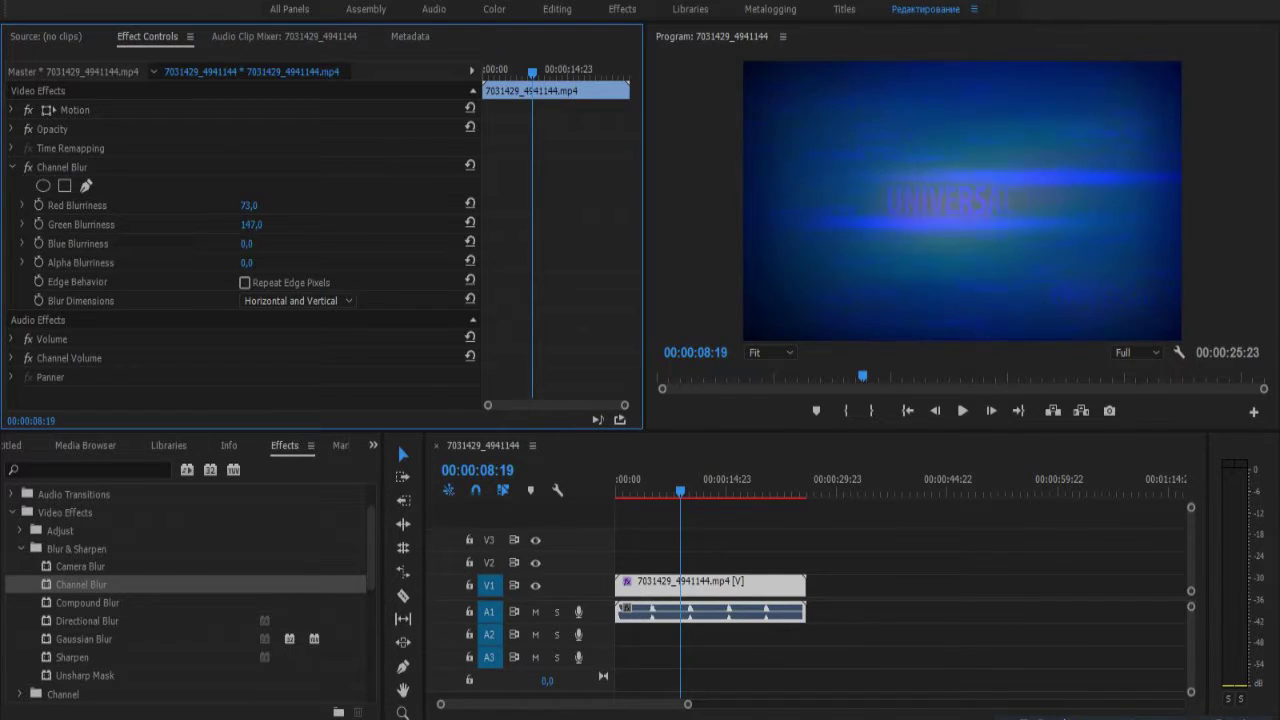
{"action": "left_click_drag", "start_coordinate": [246, 224], "coordinate": [150, 224]}
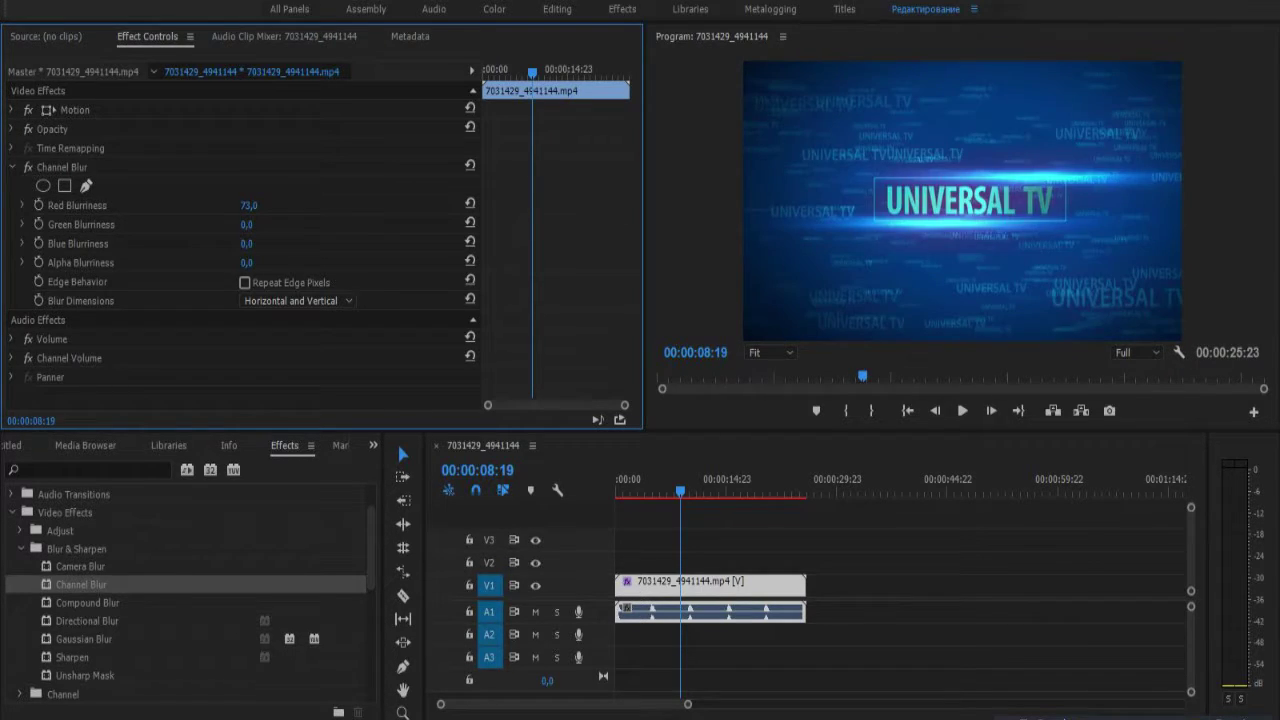
{"action": "left_click_drag", "start_coordinate": [246, 205], "coordinate": [150, 205]}
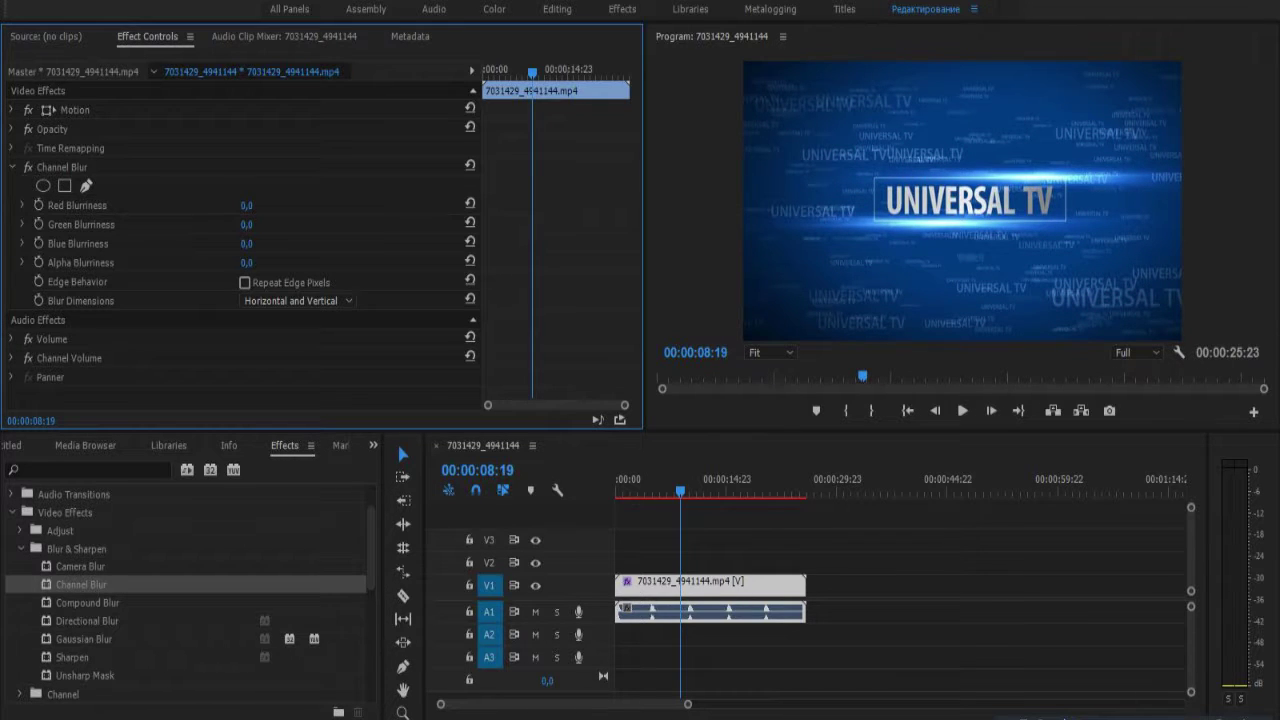
{"action": "key", "text": "ctrl+z"}
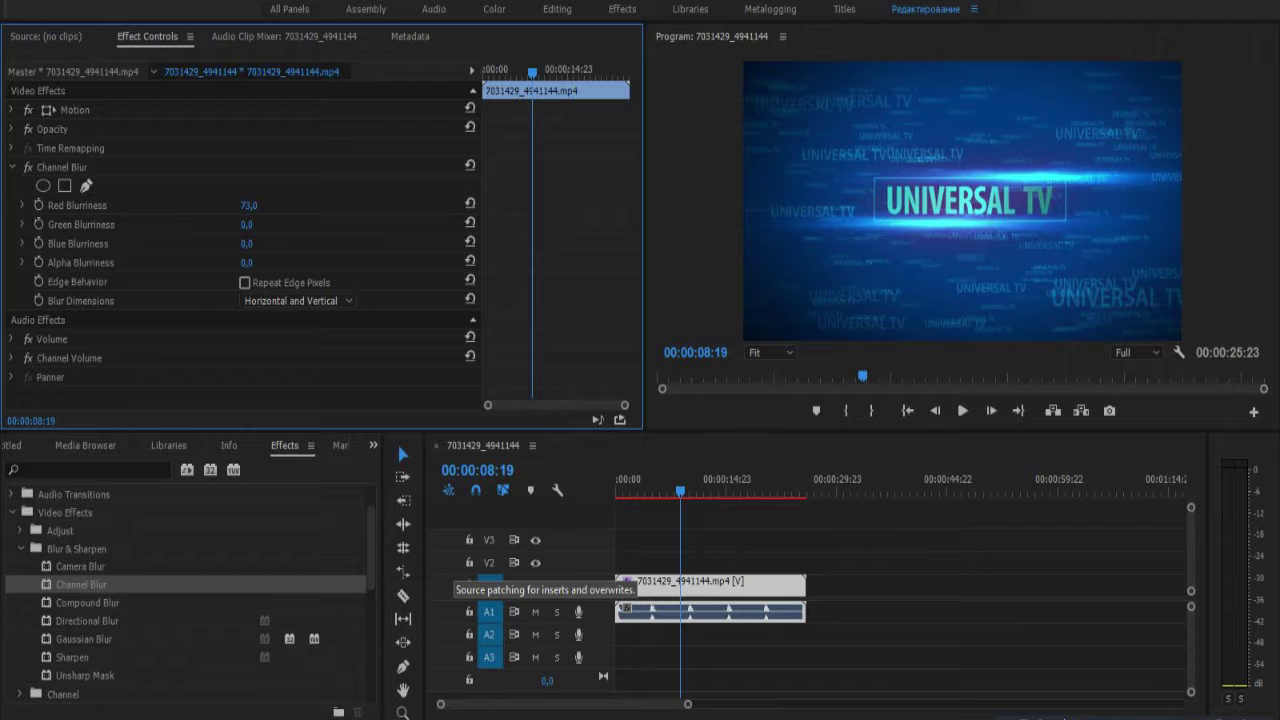
{"action": "key", "text": "ctrl+shift+z"}
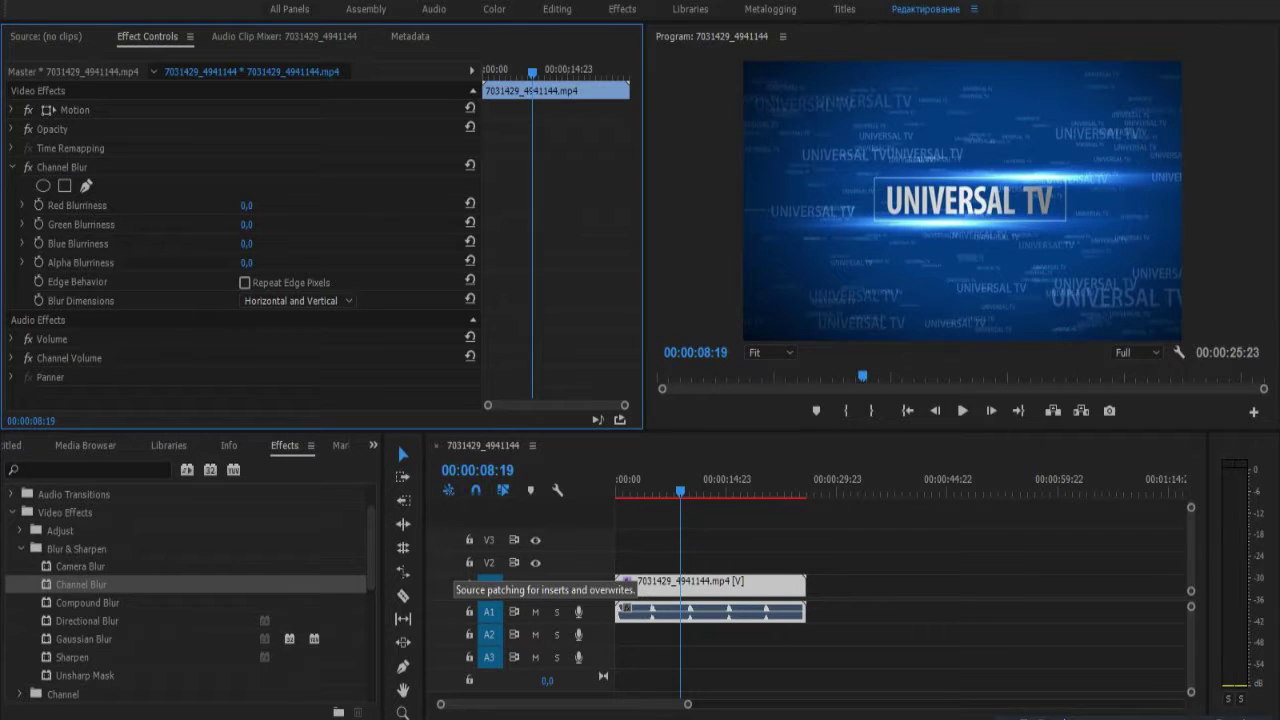
{"action": "key", "text": "Delete"}
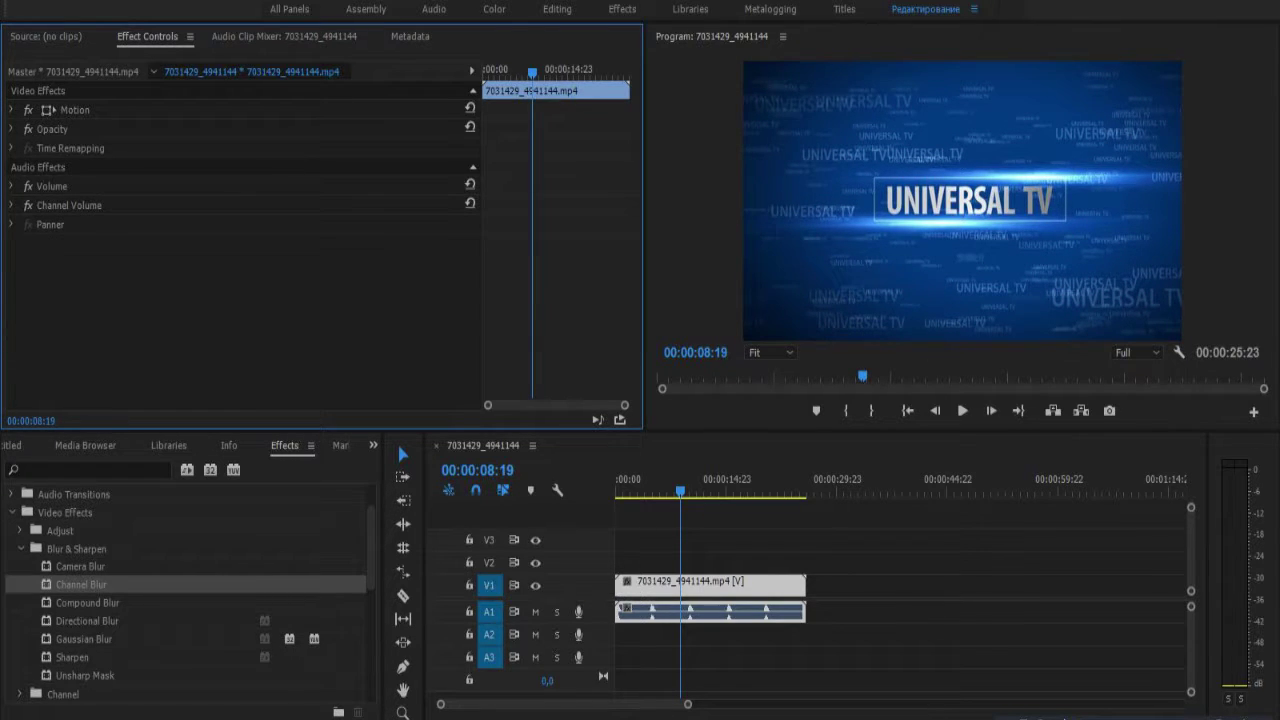
Step: Apply Compound Blur with Video 1 as blur layer and test its Maximum Blur
{"action": "left_click_drag", "start_coordinate": [87, 602], "coordinate": [710, 581]}
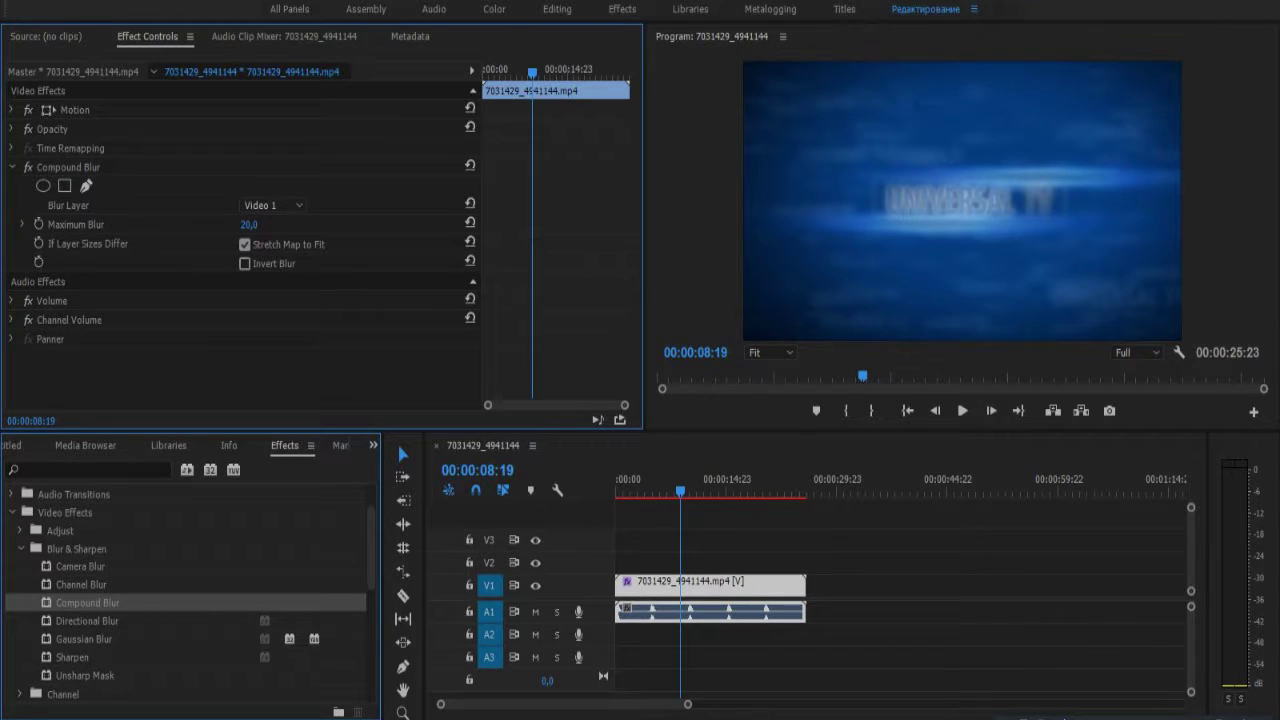
{"action": "left_click", "coordinate": [273, 205]}
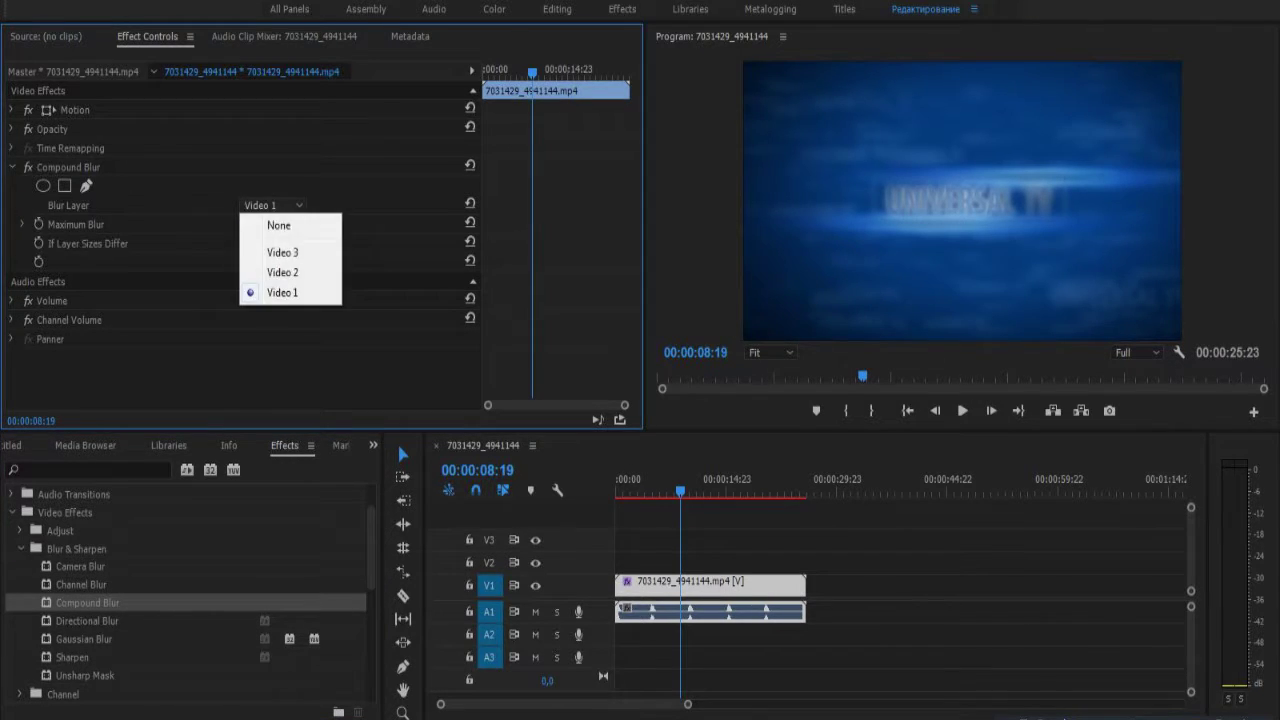
{"action": "left_click", "coordinate": [270, 248]}
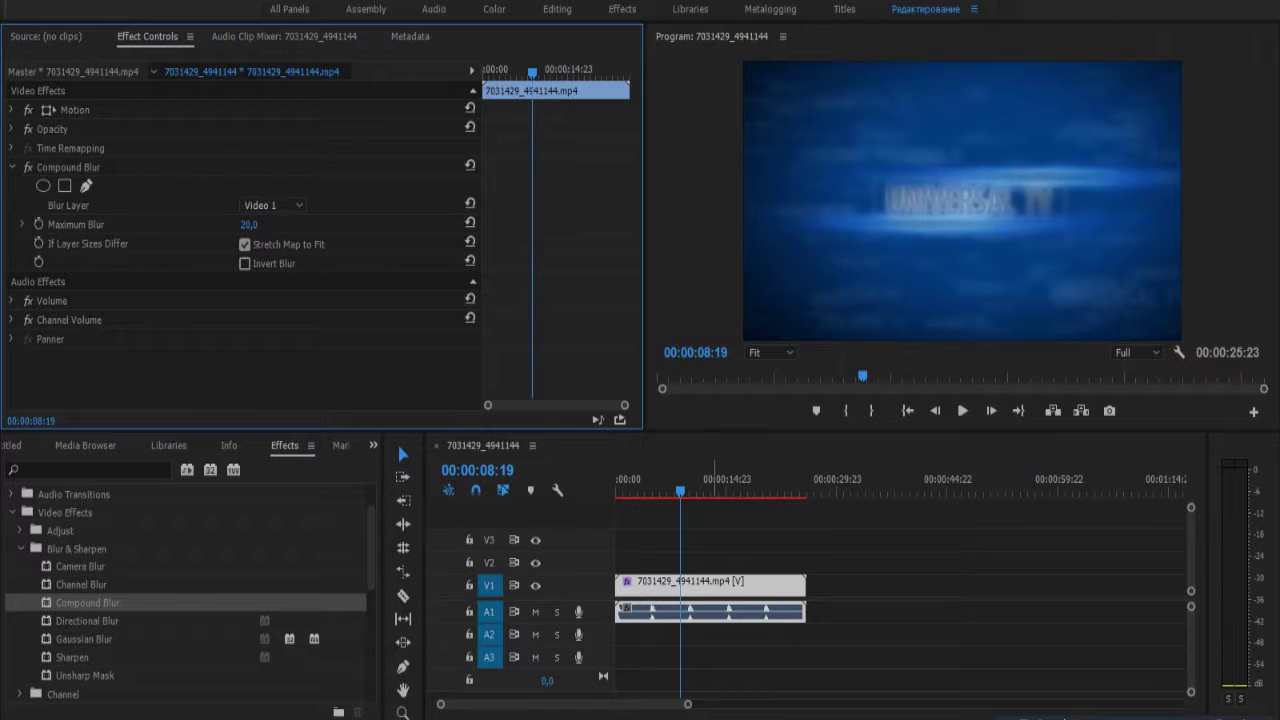
{"action": "left_click", "coordinate": [273, 205]}
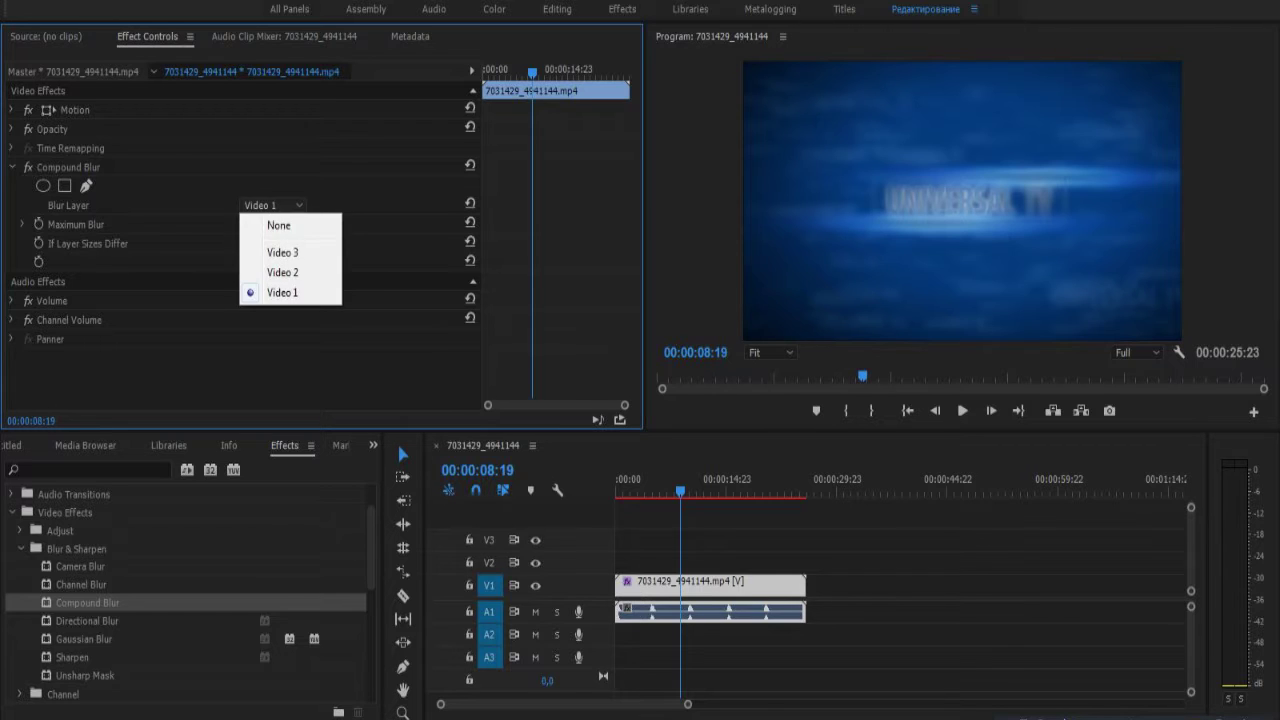
{"action": "left_click", "coordinate": [270, 289]}
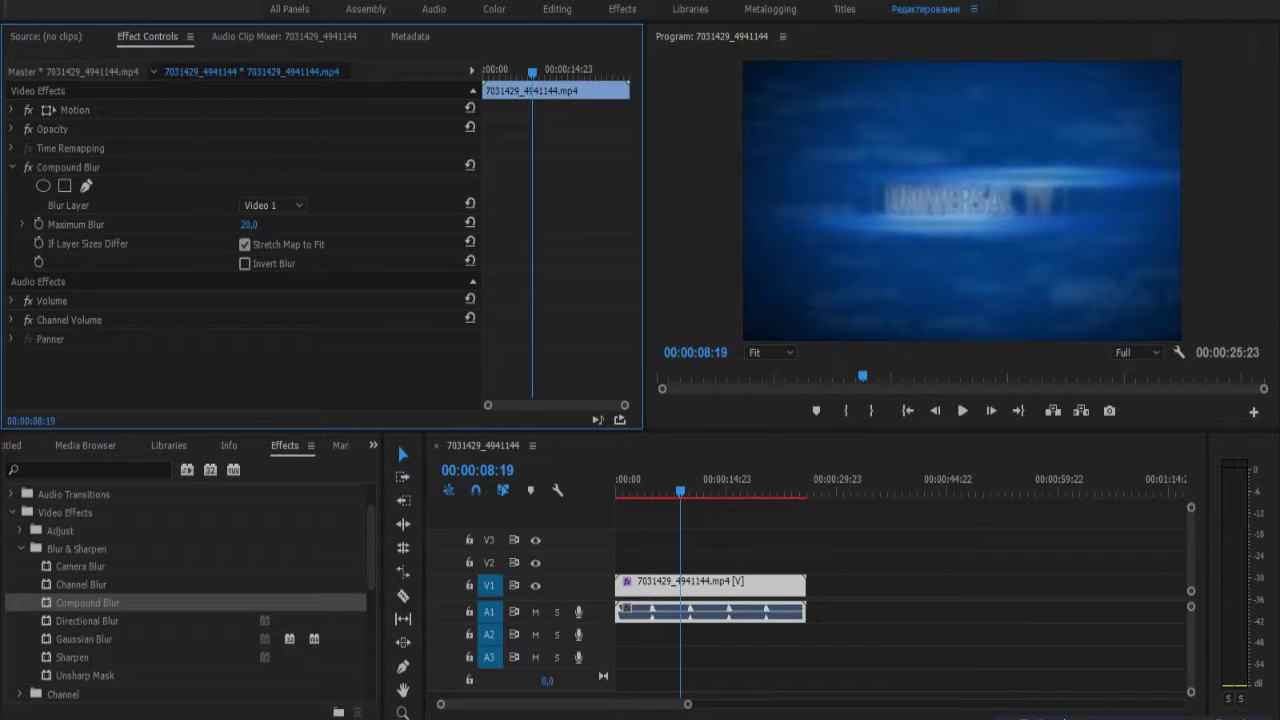
{"action": "mouse_move", "coordinate": [249, 224]}
{"action": "left_mouse_down"}
{"action": "mouse_move", "coordinate": [337, 224]}
{"action": "mouse_move", "coordinate": [228, 224]}
{"action": "left_mouse_up"}
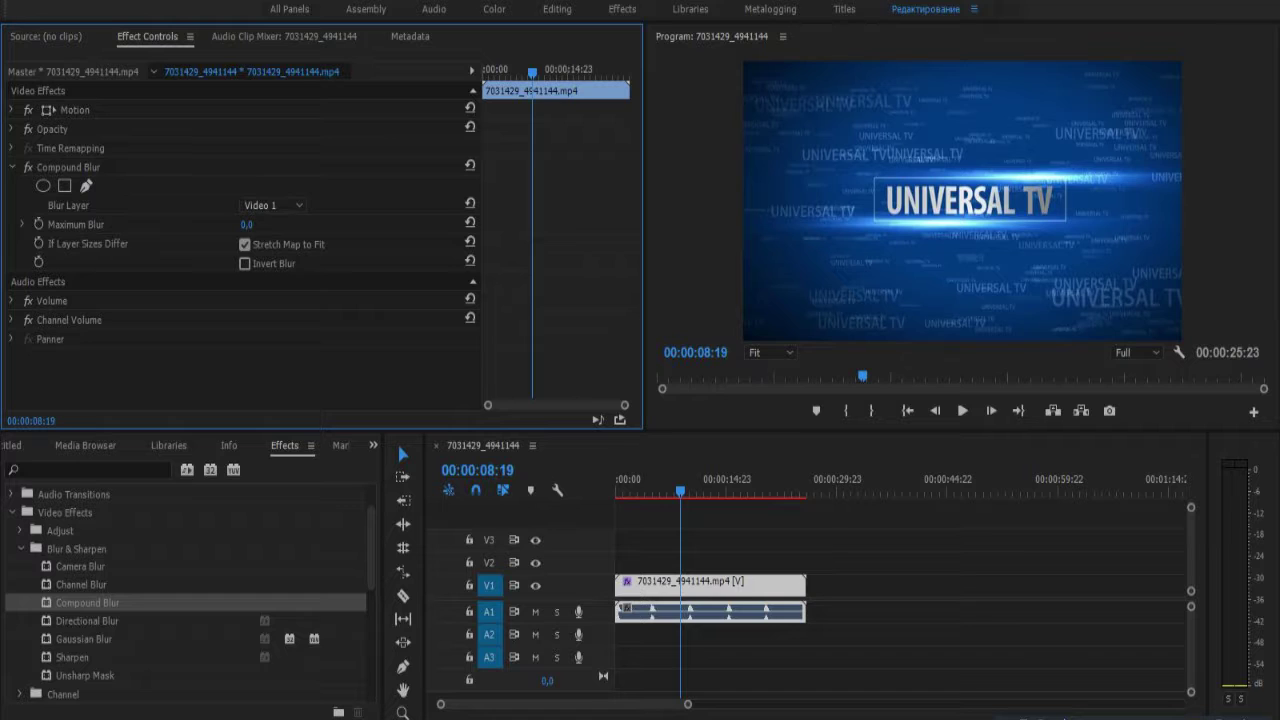
{"action": "left_click", "coordinate": [68, 167]}
Step: Replace Compound Blur with Directional Blur and rotate its Direction to 113°
{"action": "key", "text": "Delete"}
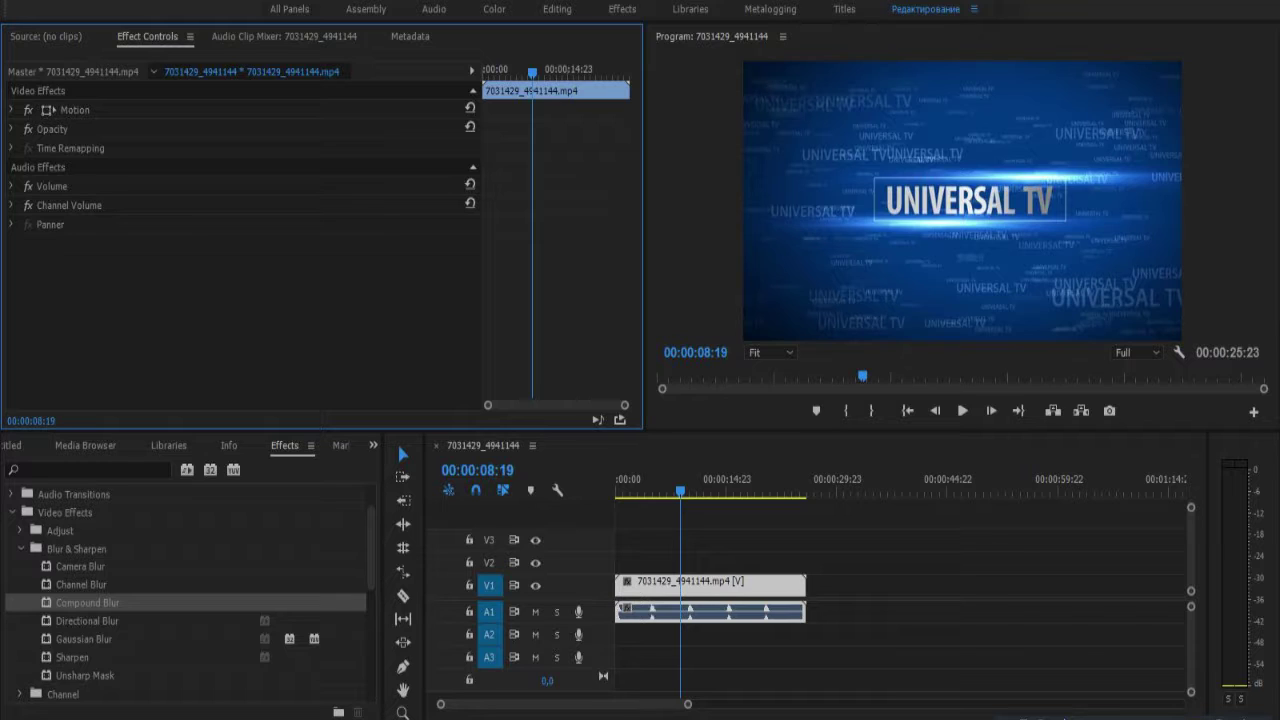
{"action": "left_click_drag", "start_coordinate": [87, 620], "coordinate": [710, 582]}
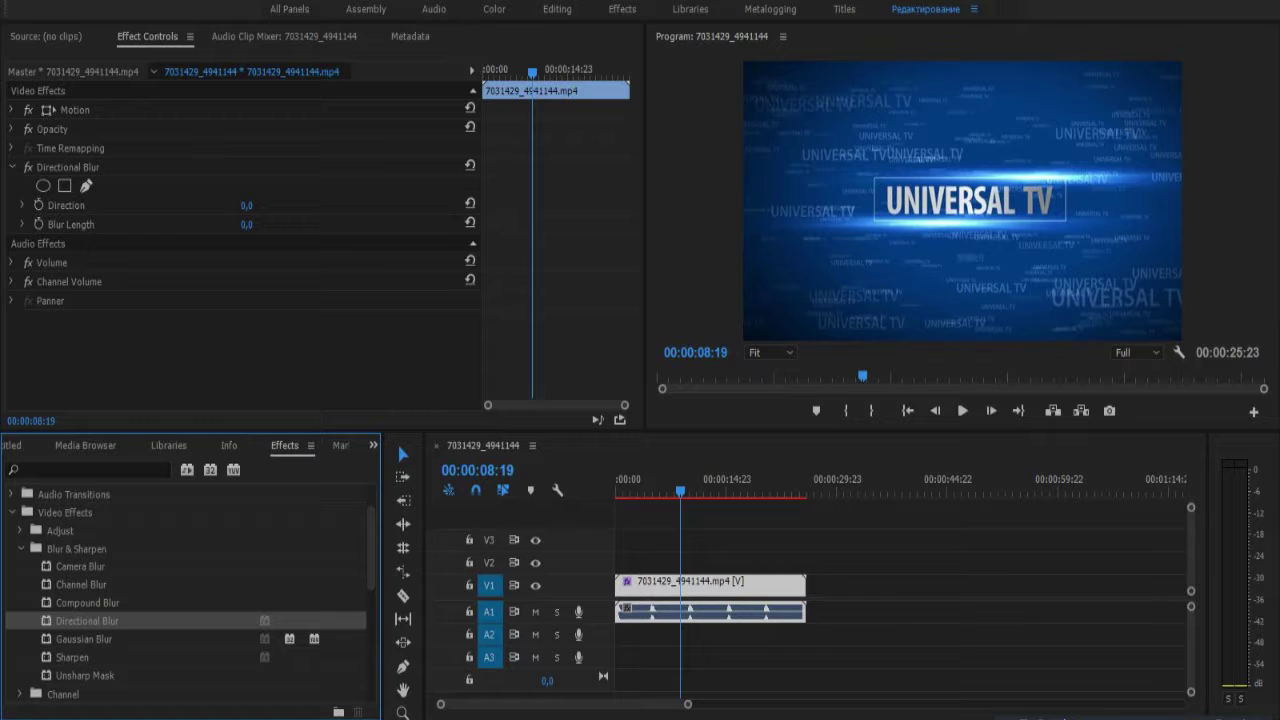
{"action": "left_click_drag", "start_coordinate": [246, 205], "coordinate": [100, 205]}
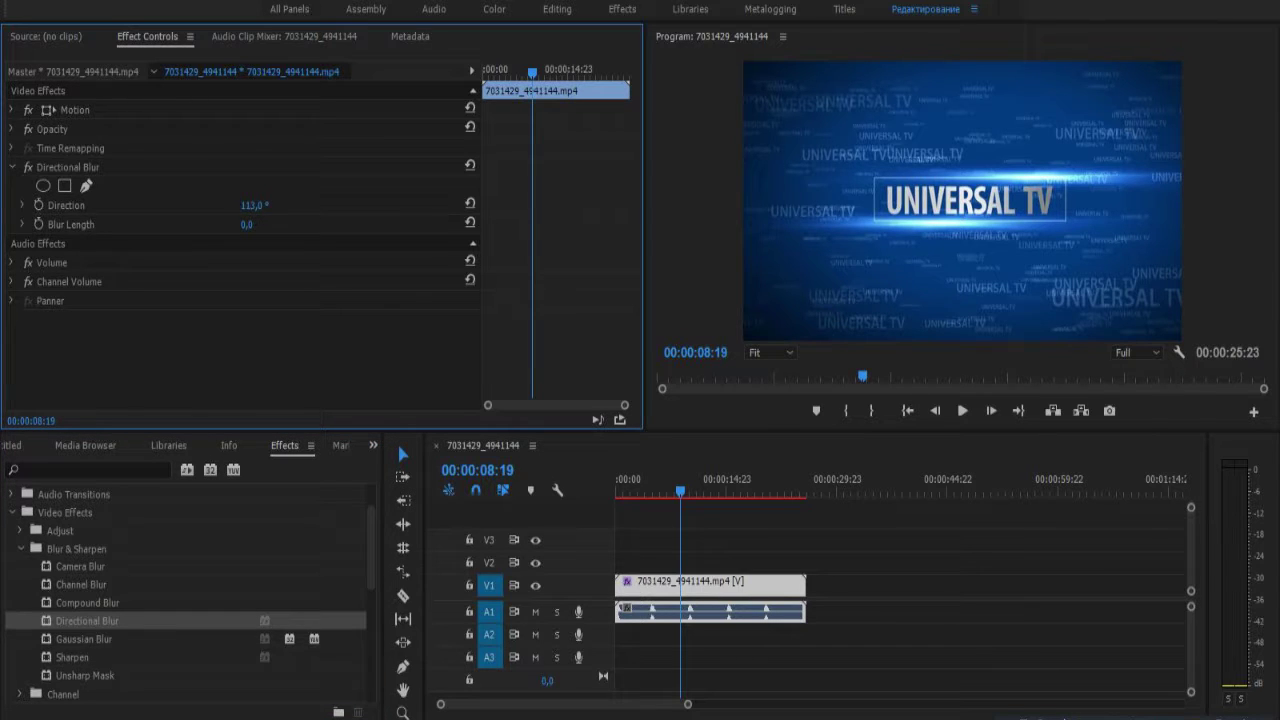
{"action": "left_click_drag", "start_coordinate": [255, 205], "coordinate": [105, 205]}
Step: Undo the direction change and delete Directional Blur from the clip
{"action": "key", "text": "ctrl+z"}
{"action": "left_click", "coordinate": [67, 167]}
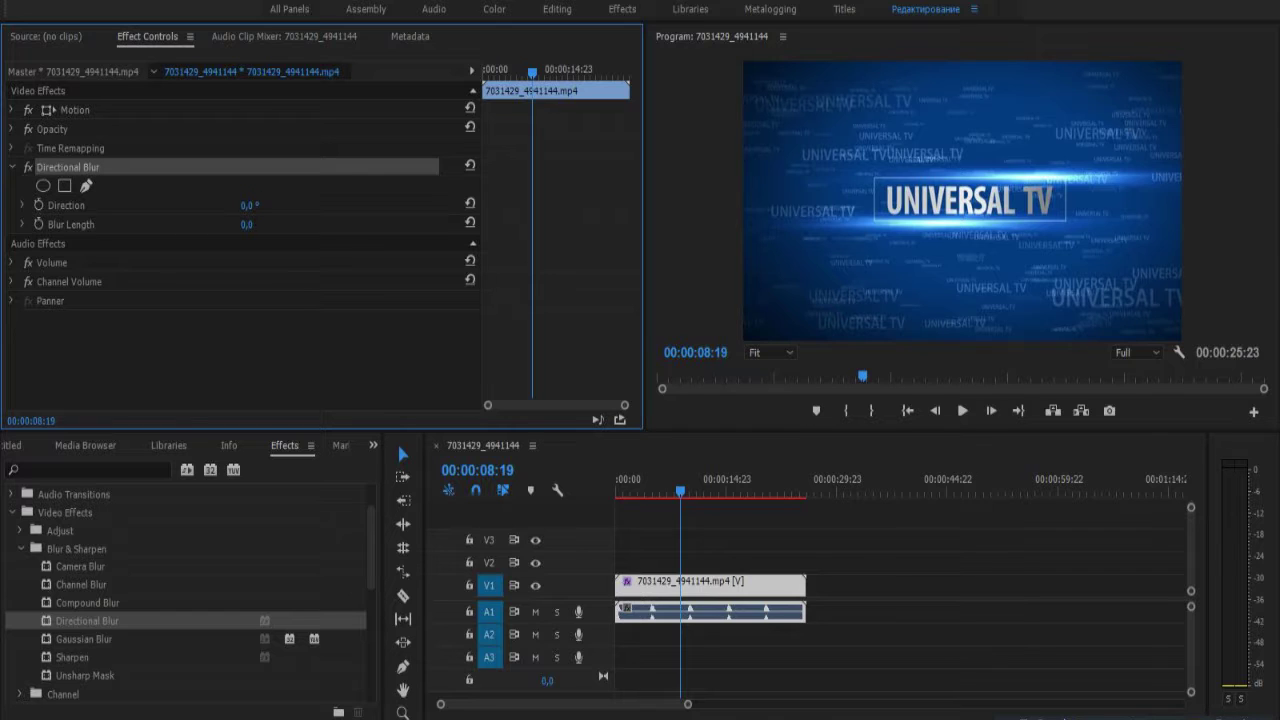
{"action": "key", "text": "Delete"}
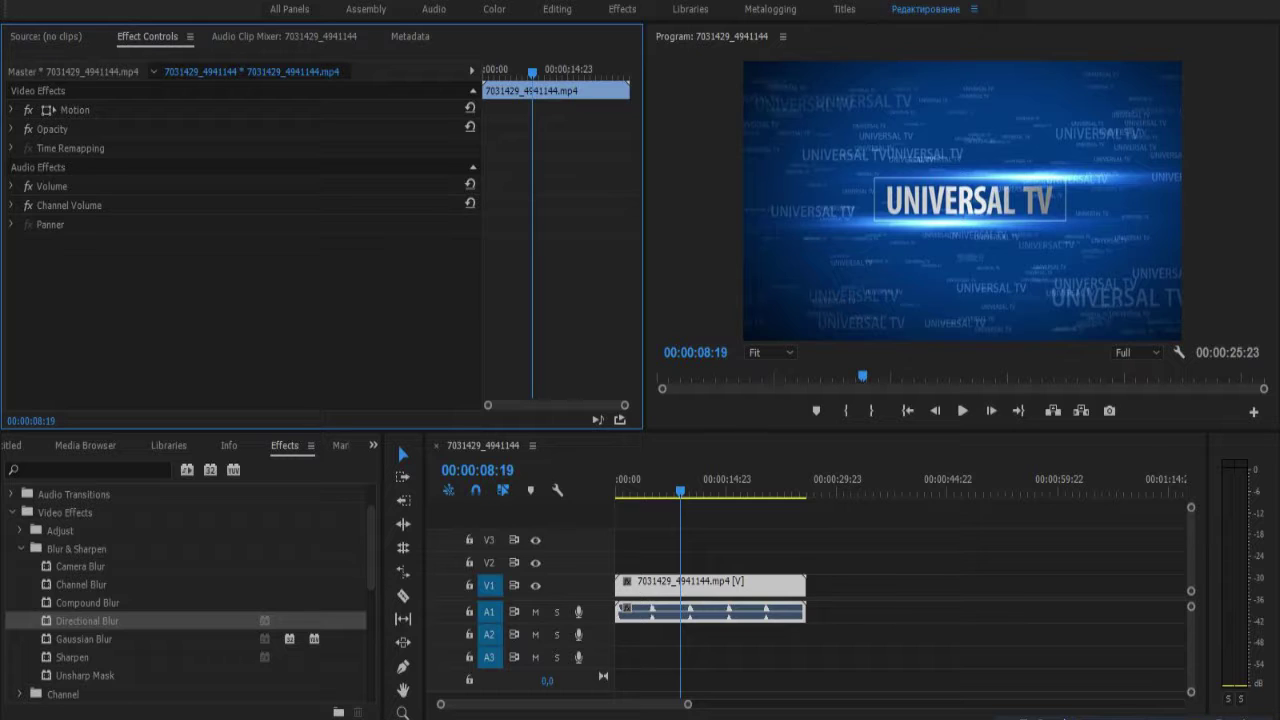
Step: Apply Gaussian Blur, scrub its Blurriness up toward 95, then delete the effect
{"action": "left_click", "coordinate": [72, 657]}
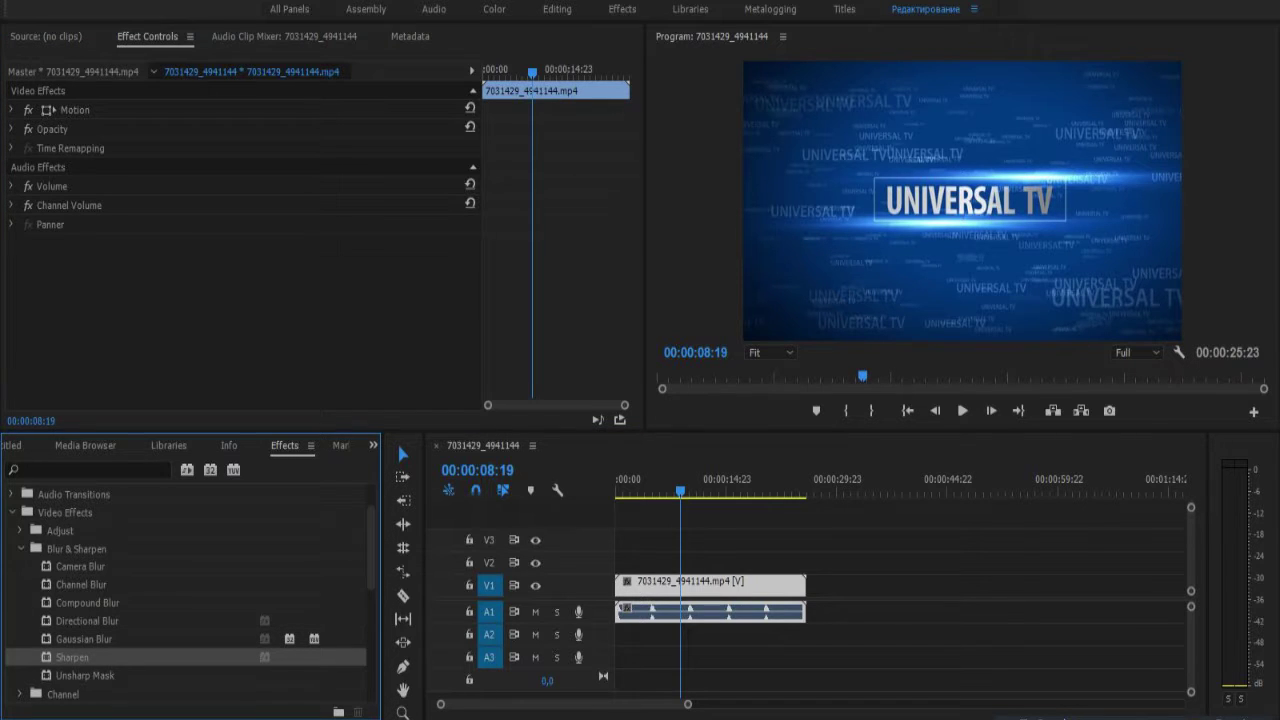
{"action": "left_click_drag", "start_coordinate": [84, 639], "coordinate": [700, 582]}
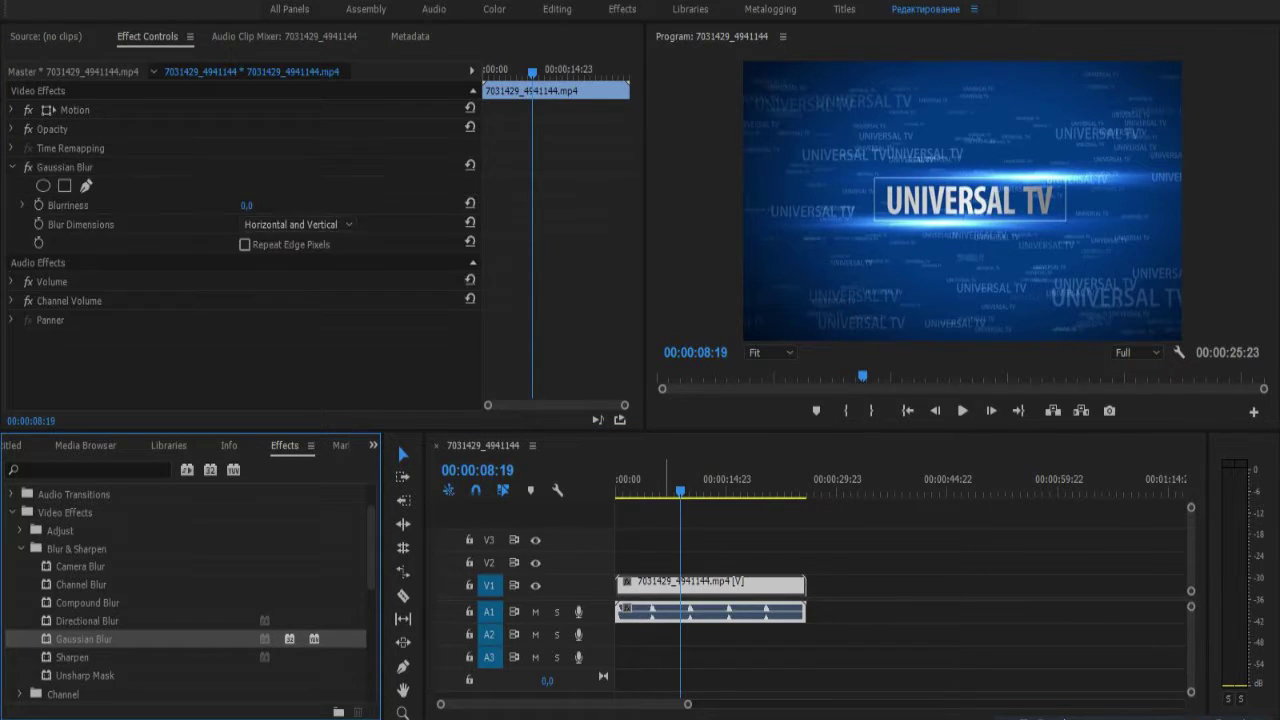
{"action": "left_click", "coordinate": [68, 205]}
{"action": "mouse_move", "coordinate": [246, 205]}
{"action": "left_mouse_down"}
{"action": "mouse_move", "coordinate": [500, 205]}
{"action": "mouse_move", "coordinate": [240, 205]}
{"action": "left_mouse_up"}
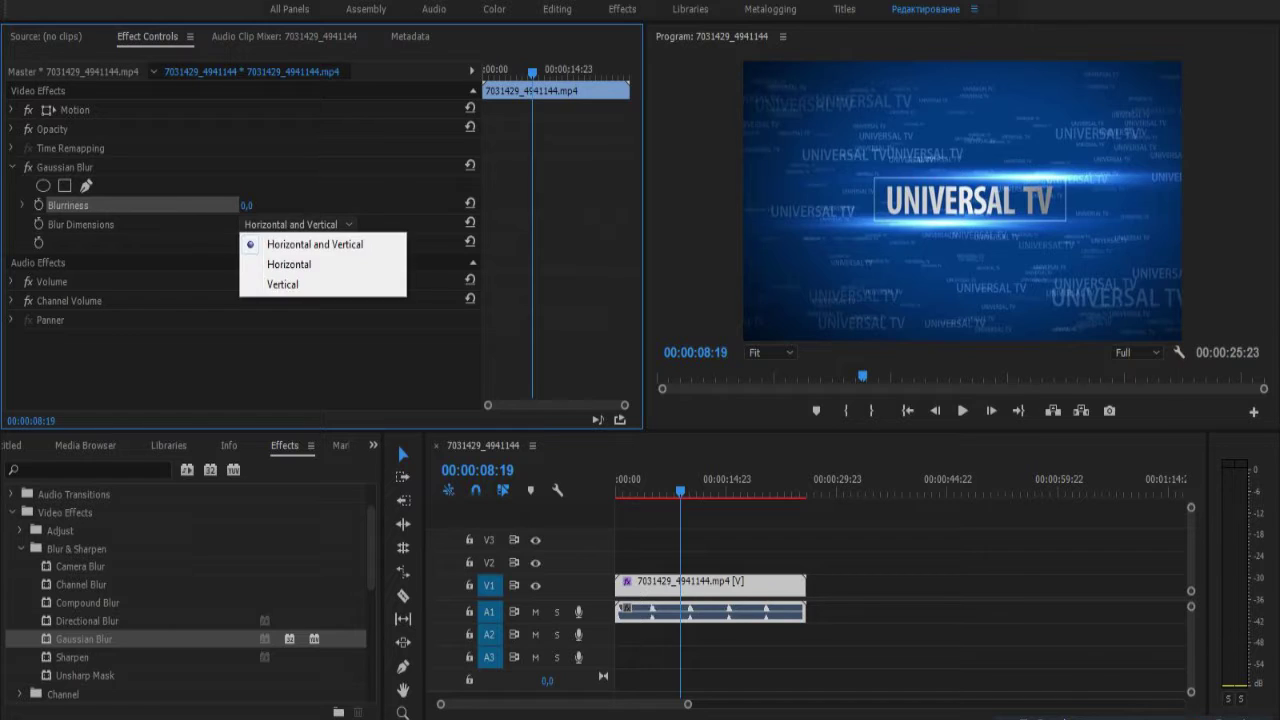
{"action": "left_click", "coordinate": [64, 167]}
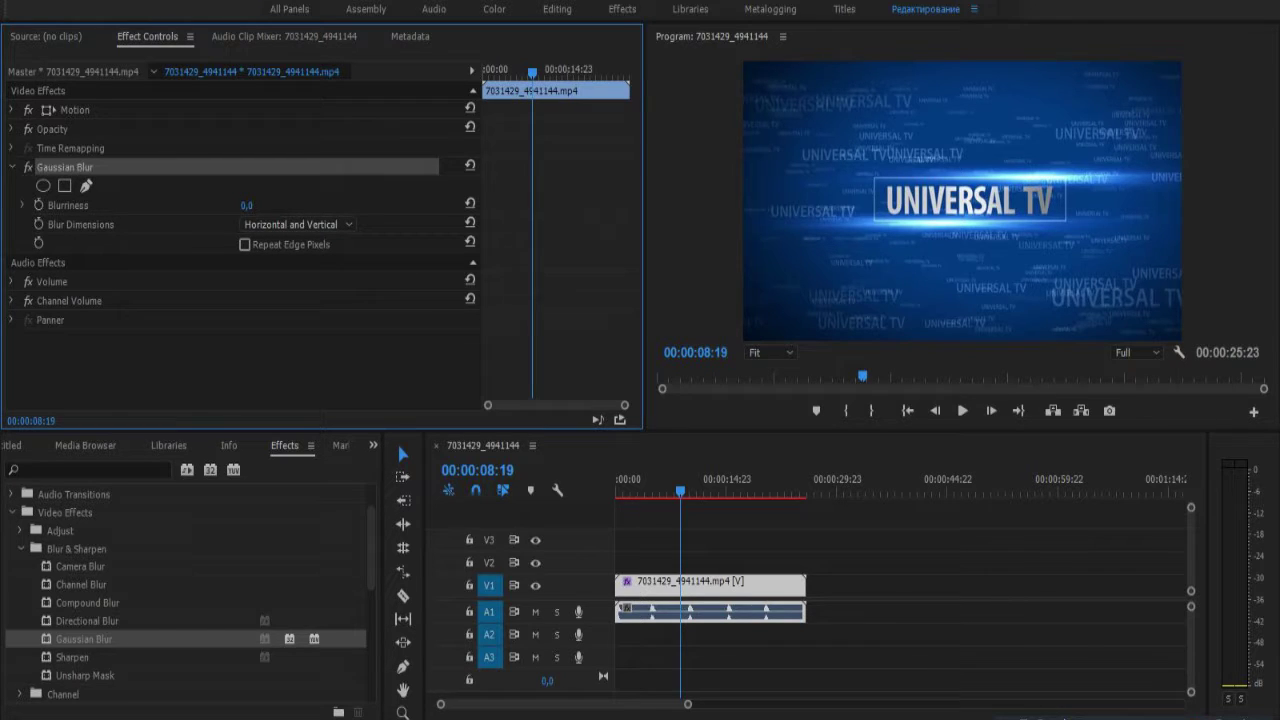
{"action": "key", "text": "Delete"}
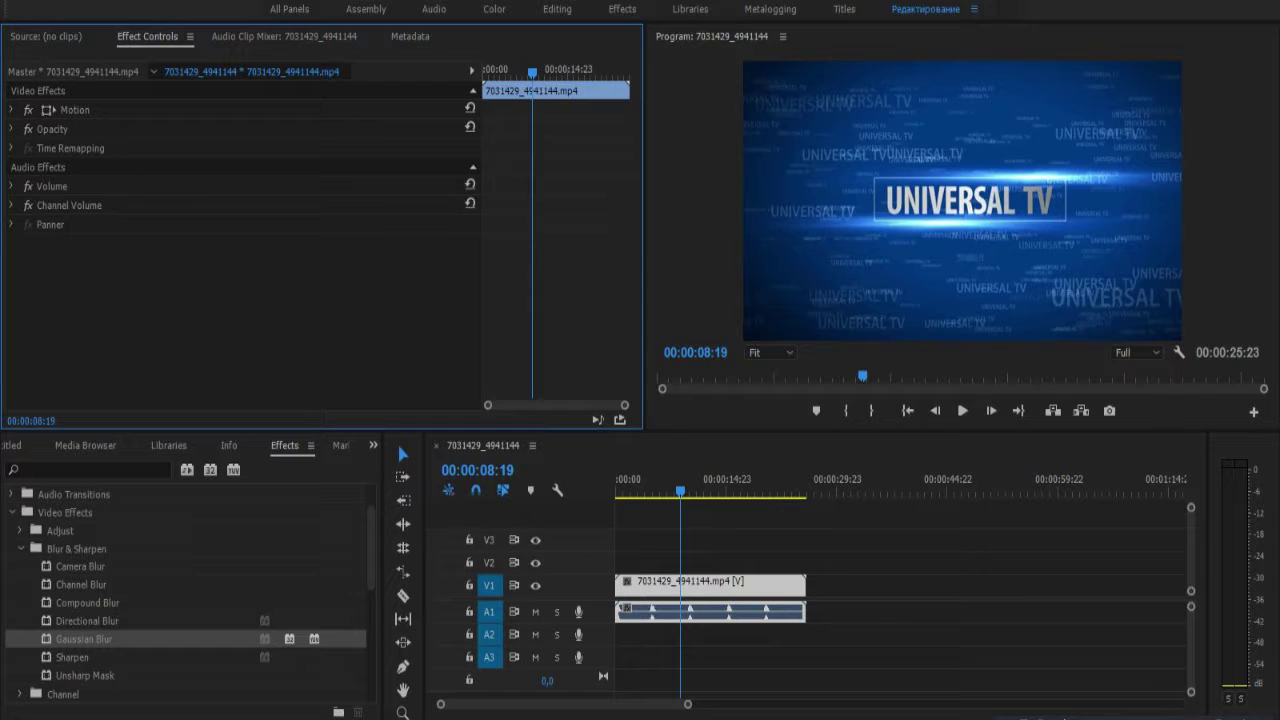
Step: Drop Sharpen onto the V1 clip, then delete it from Effect Controls
{"action": "left_click", "coordinate": [72, 657]}
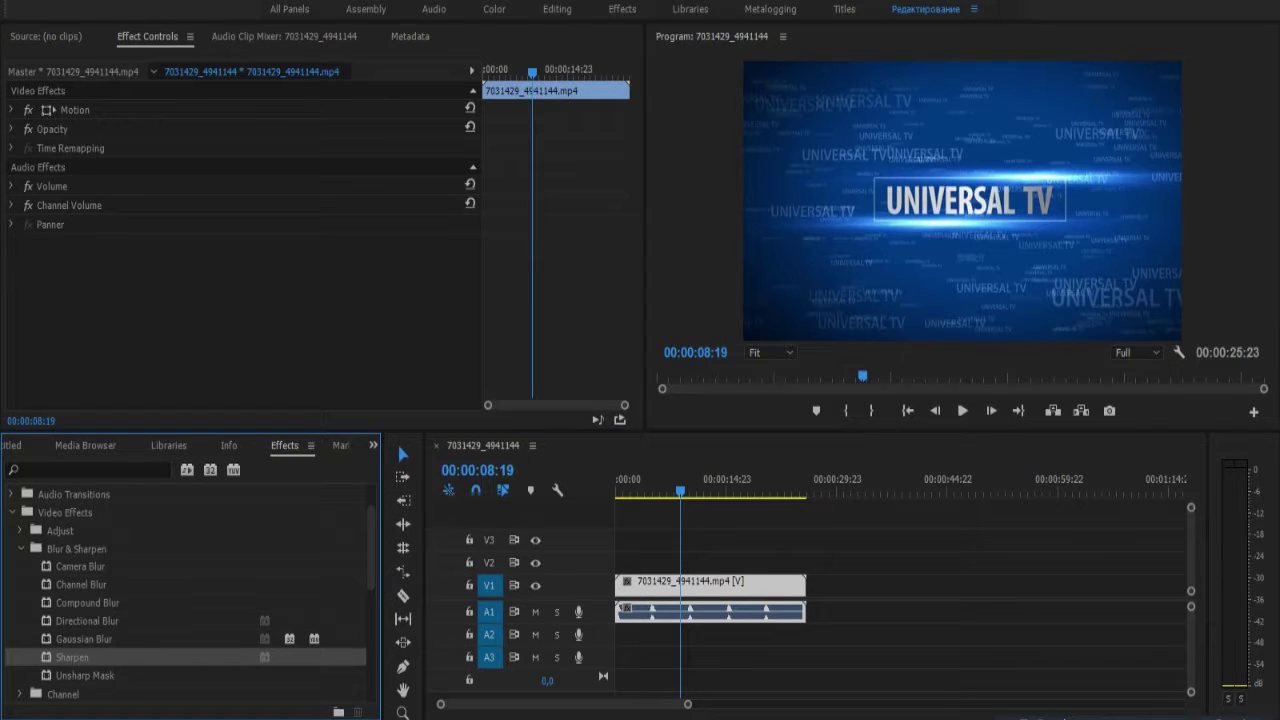
{"action": "left_click_drag", "start_coordinate": [72, 657], "coordinate": [690, 582]}
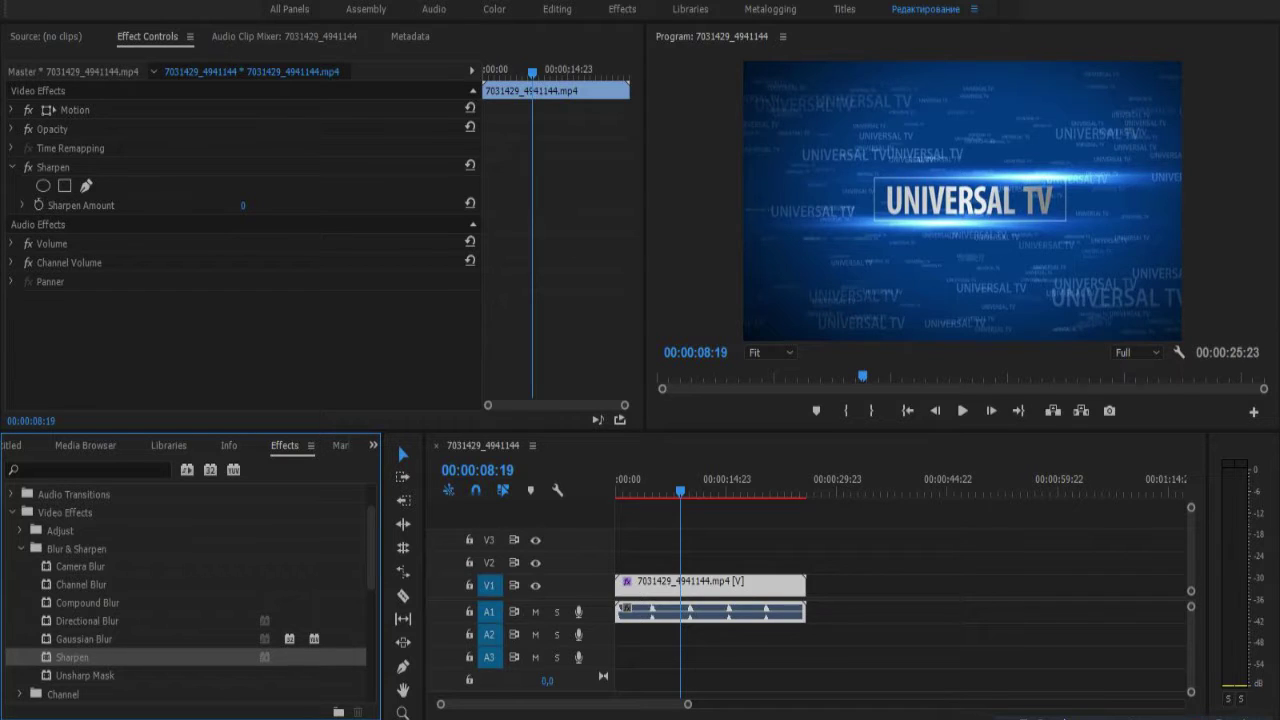
{"action": "left_click", "coordinate": [53, 167]}
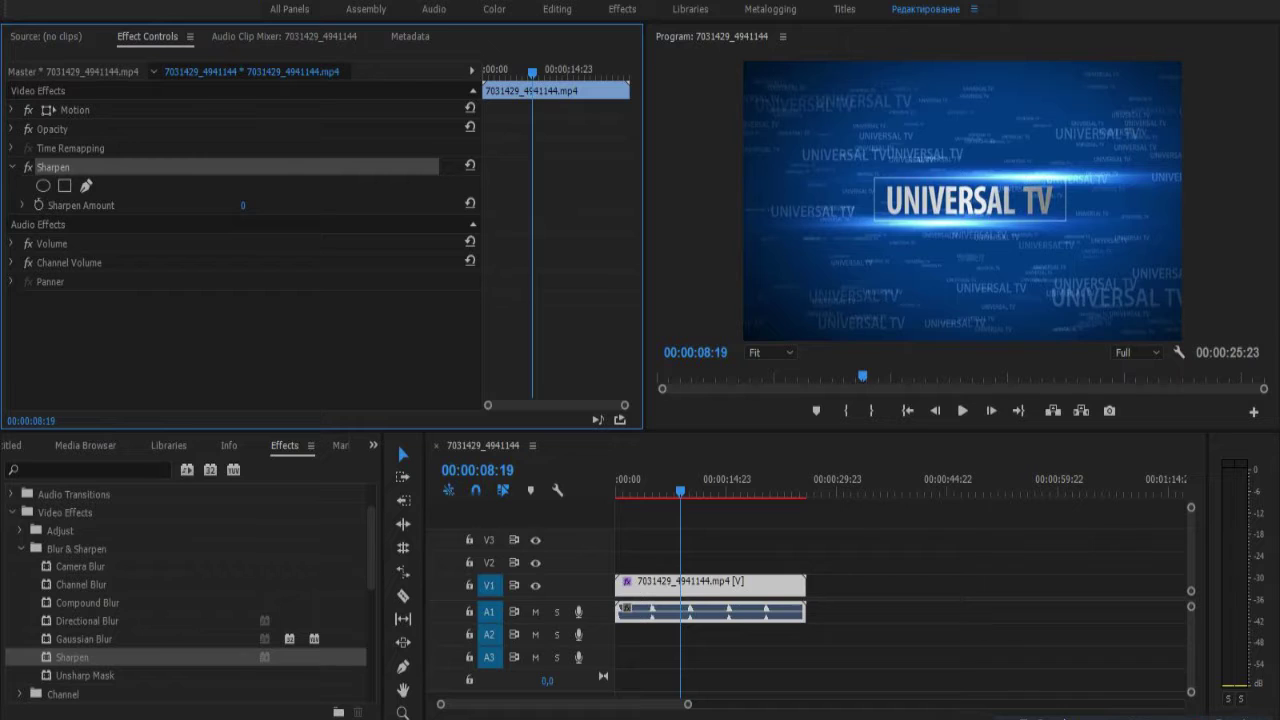
{"action": "key", "text": "Delete"}
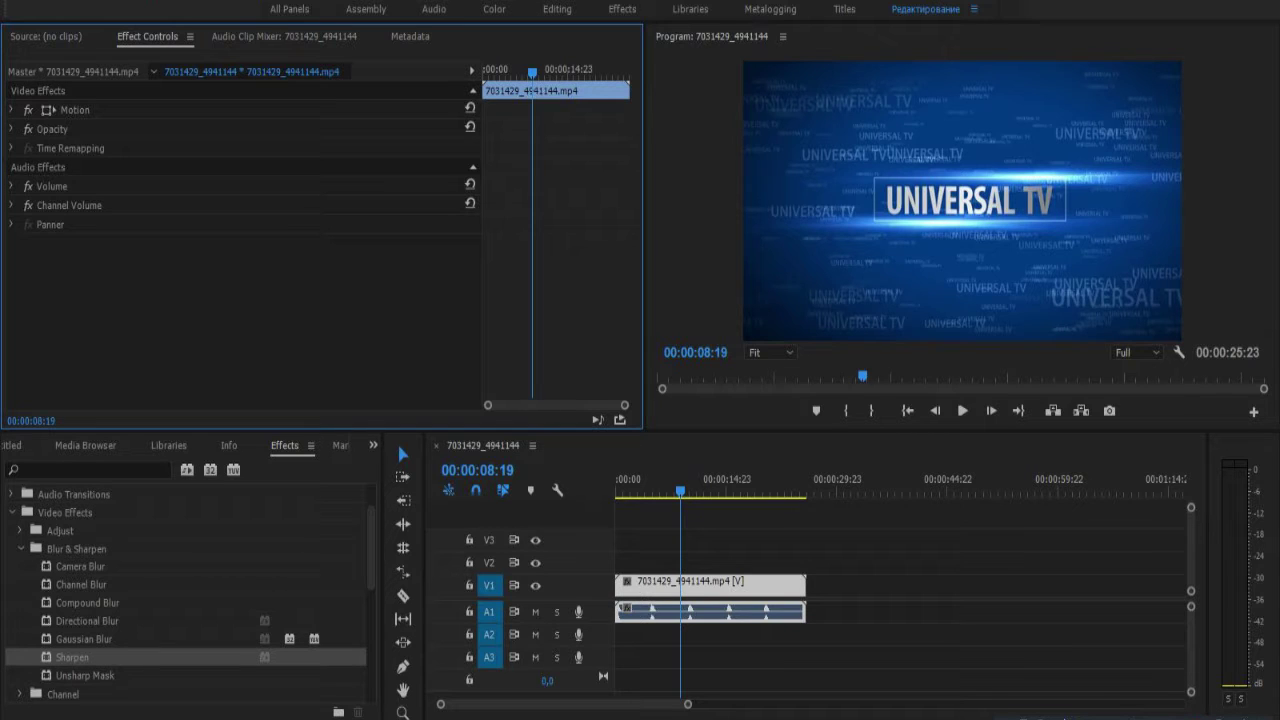
Step: Apply Unsharp Mask to the V1 clip and try Amount 500, then Amount 0
{"action": "left_click", "coordinate": [85, 675]}
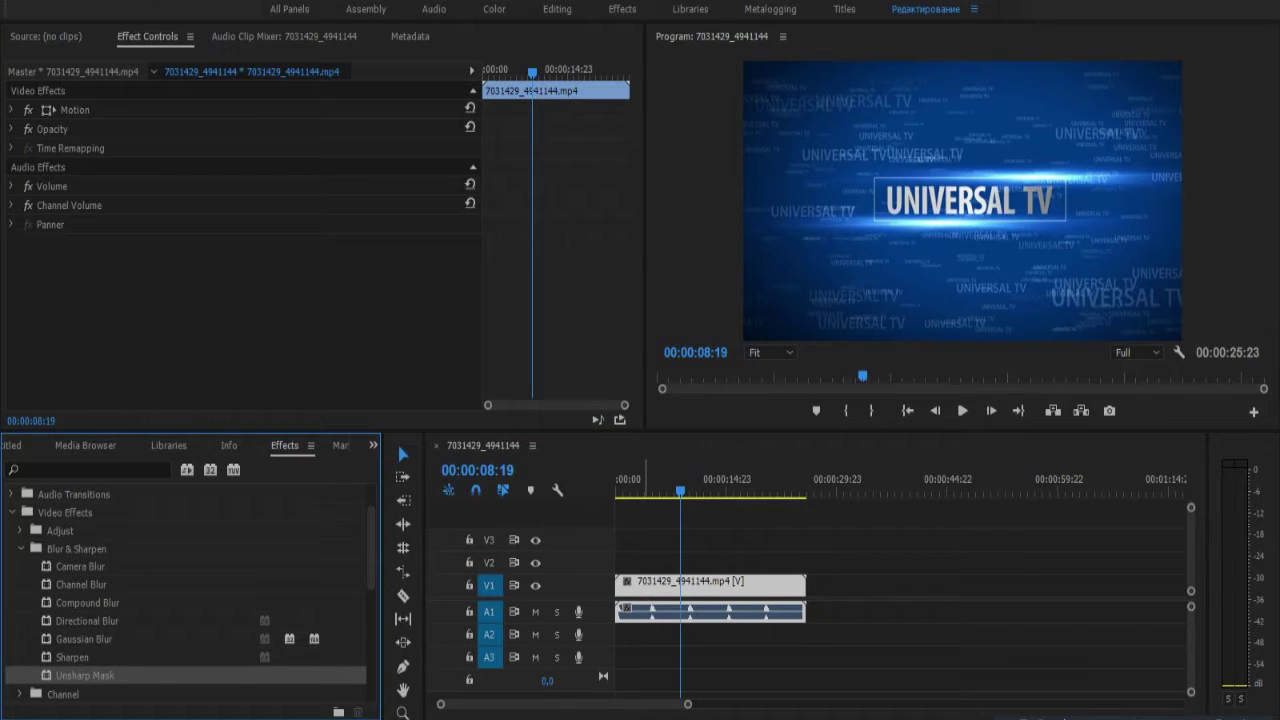
{"action": "left_click_drag", "start_coordinate": [85, 675], "coordinate": [700, 583]}
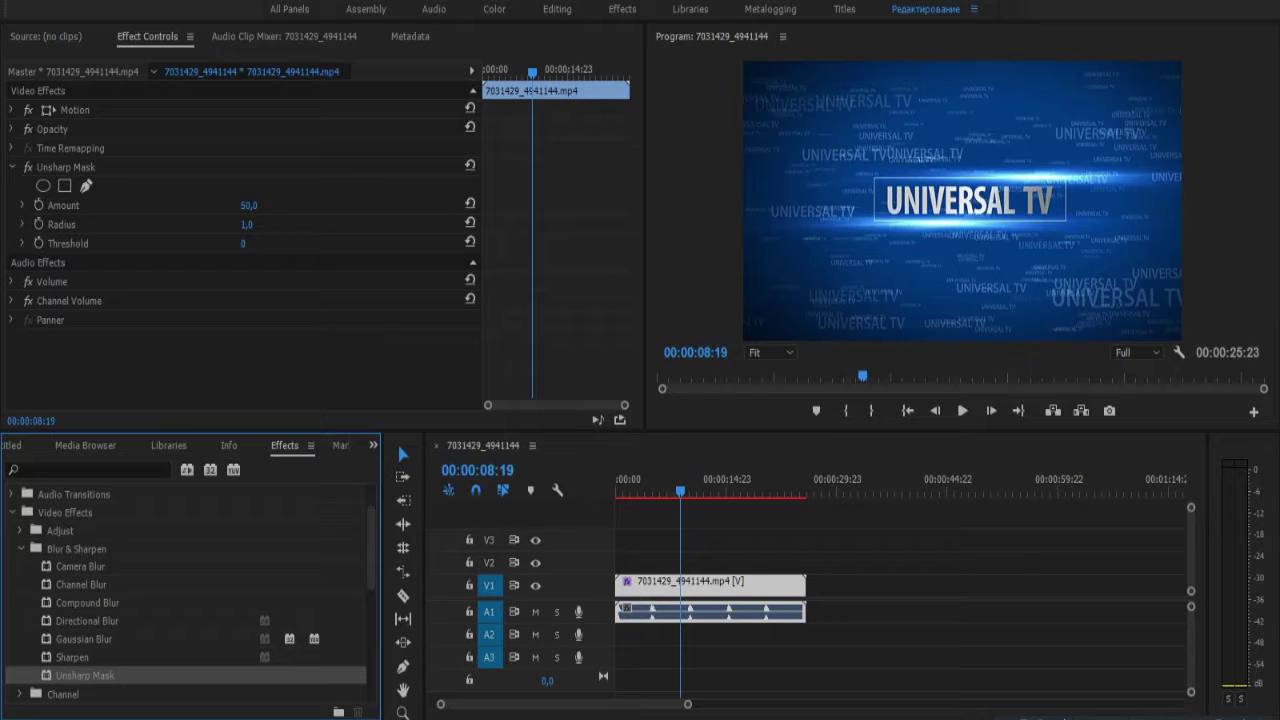
{"action": "left_click", "coordinate": [248, 205]}
{"action": "type", "text": "500"}
{"action": "key", "text": "Return"}
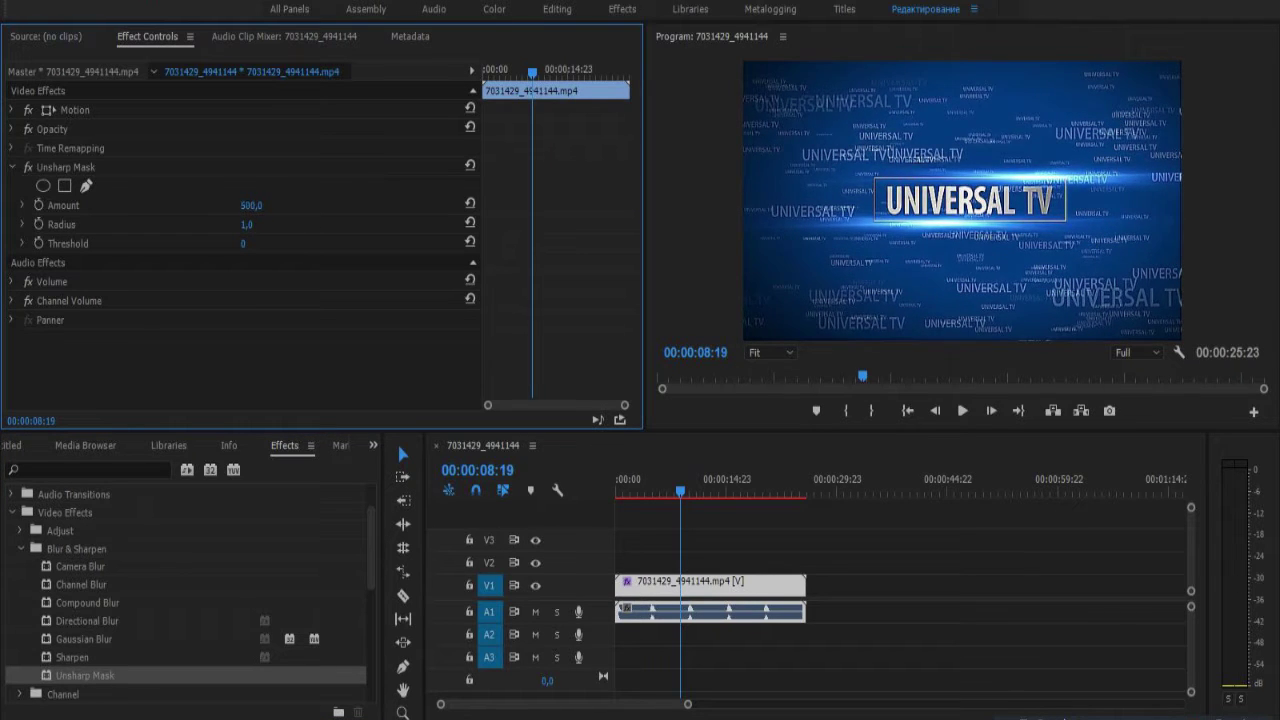
{"action": "type", "text": "0"}
{"action": "key", "text": "Return"}
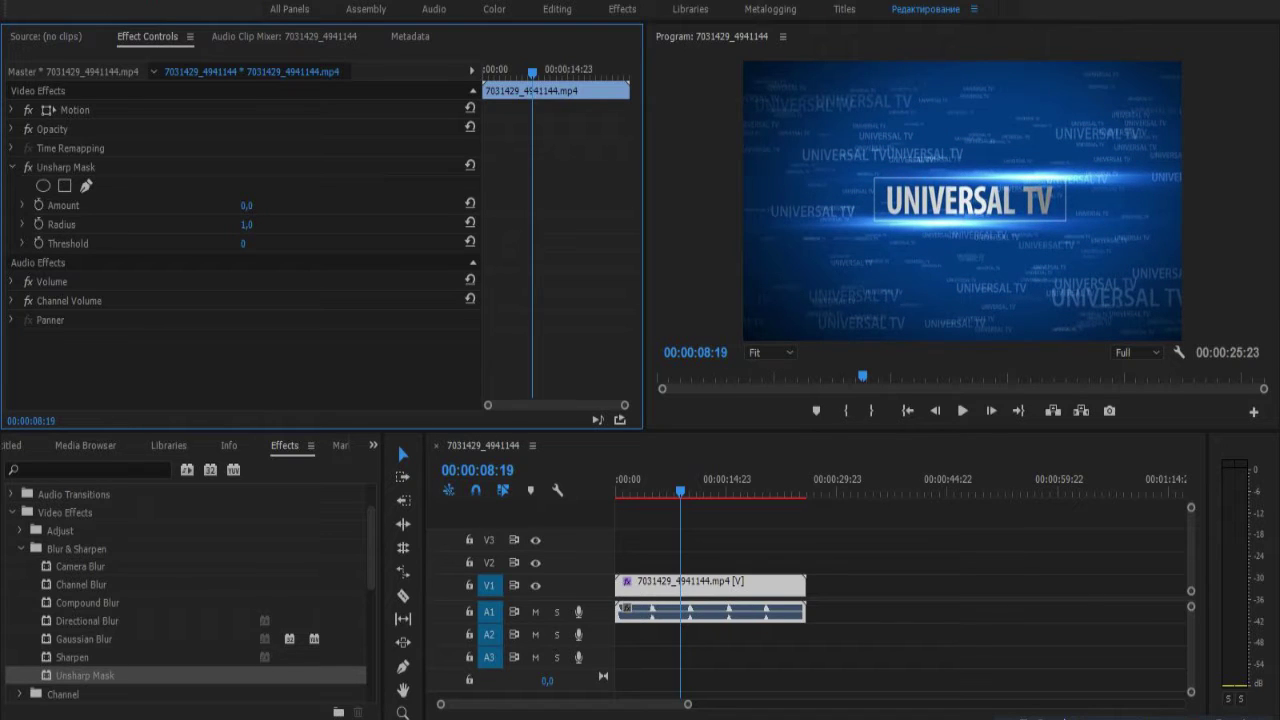
Step: Set Radius to 500, test Amount 500 again, then undo it back to 0
{"action": "type", "text": "500"}
{"action": "key", "text": "Return"}
{"action": "type", "text": "500"}
{"action": "key", "text": "Return"}
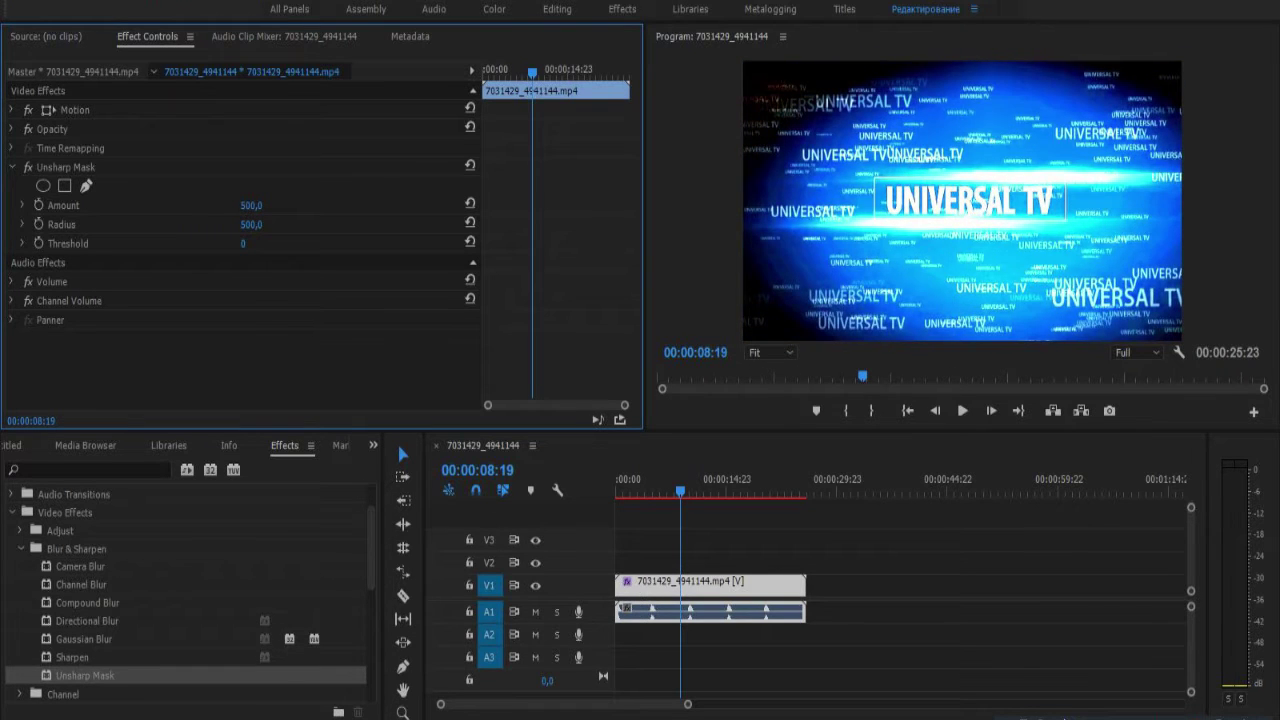
{"action": "key", "text": "ctrl+z"}
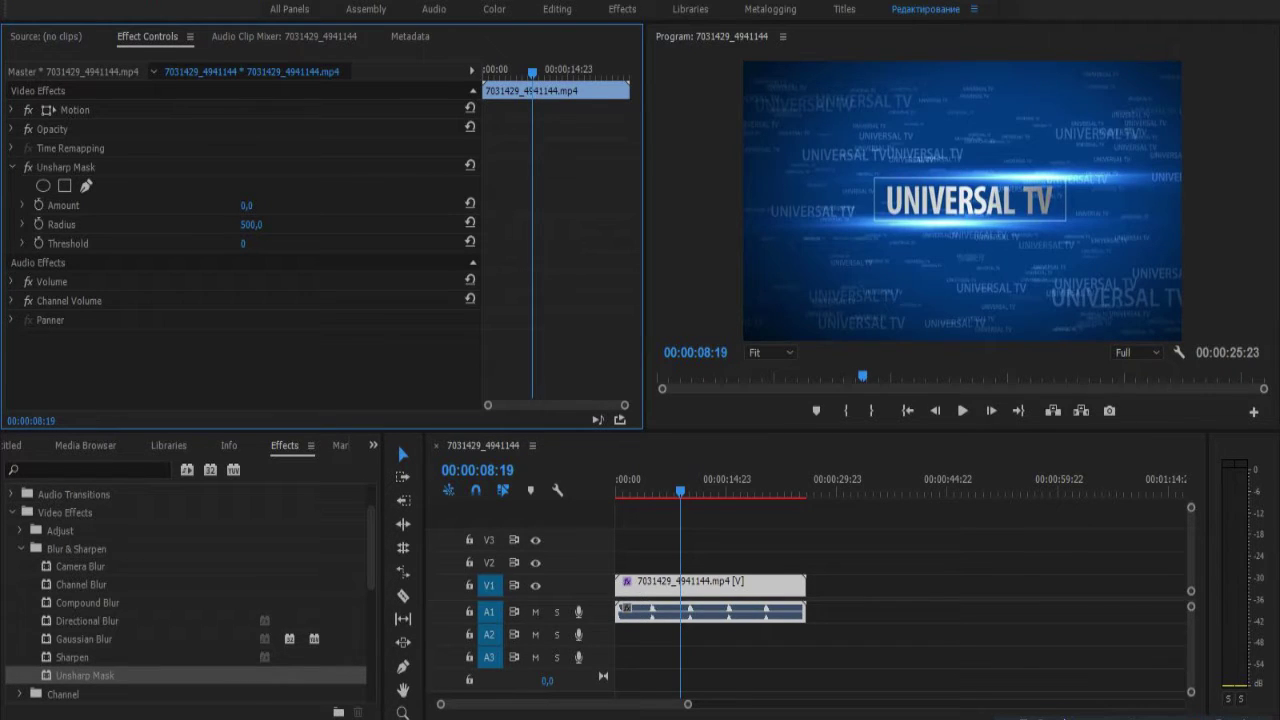